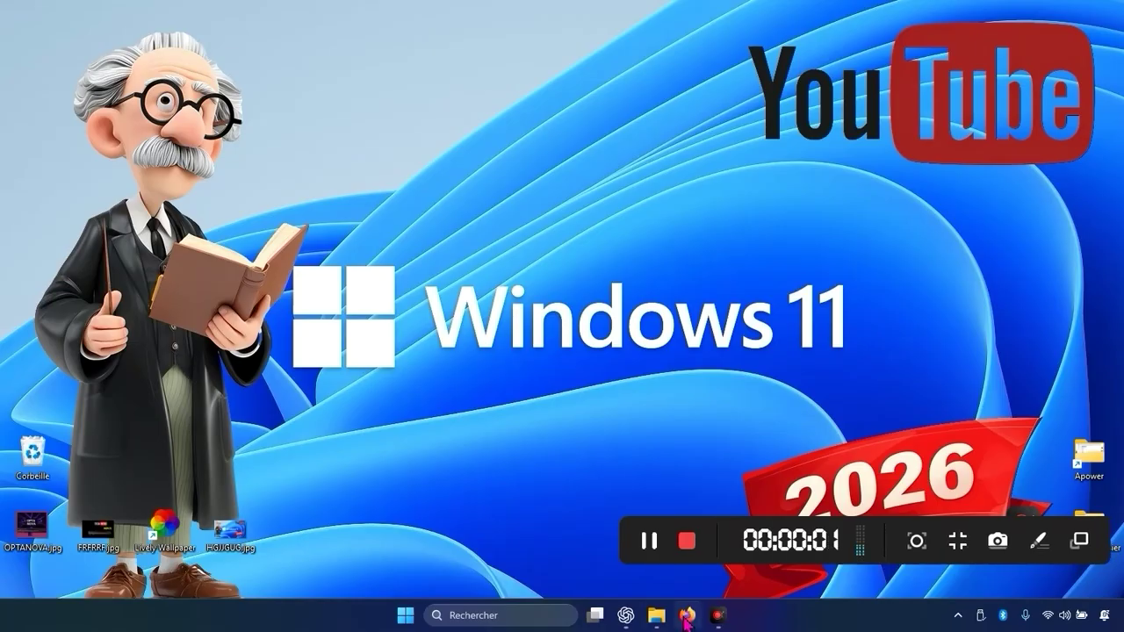
Switch to Firefox and search Google for "revo" in a new tab.
left_click(684, 617)
left_click(684, 617)
left_click(686, 617)
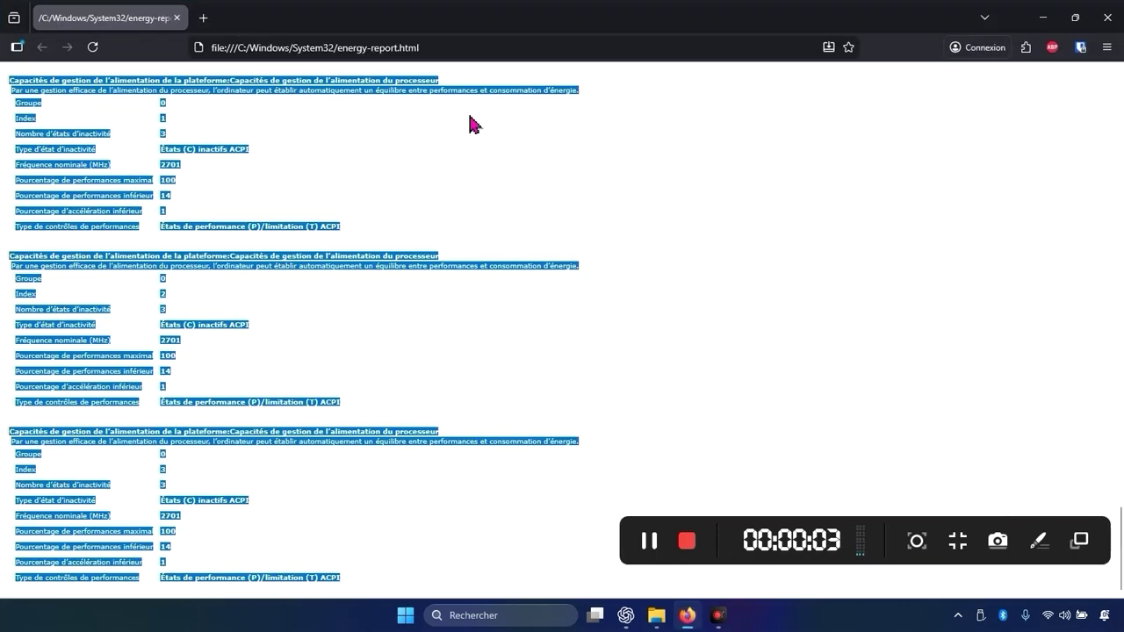
left_click(201, 17)
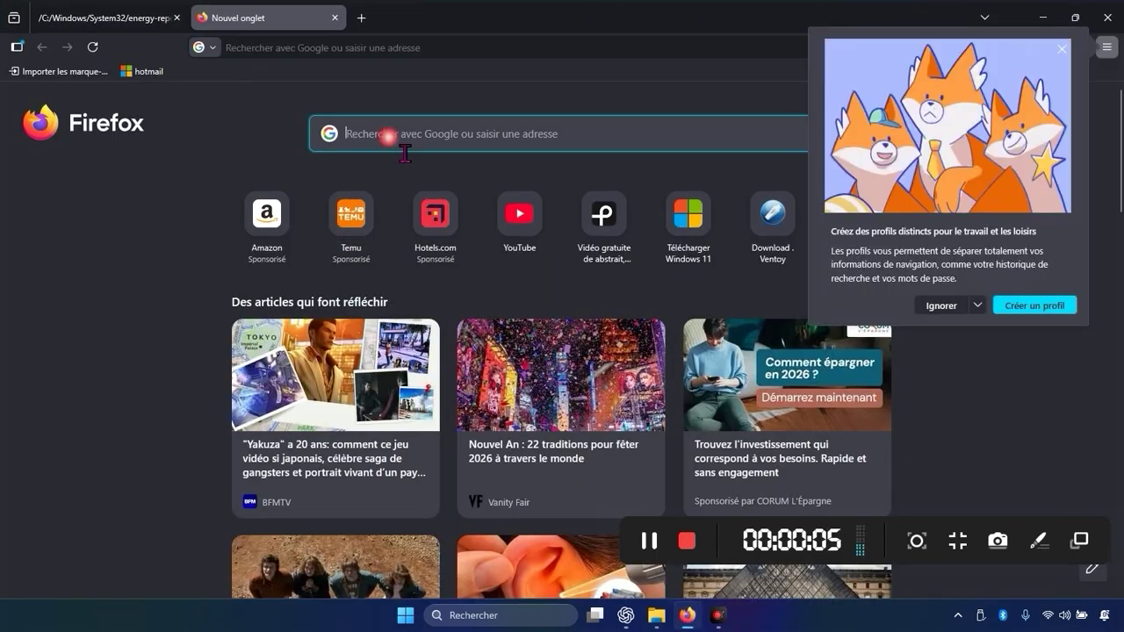
left_click(405, 151)
type("revo")
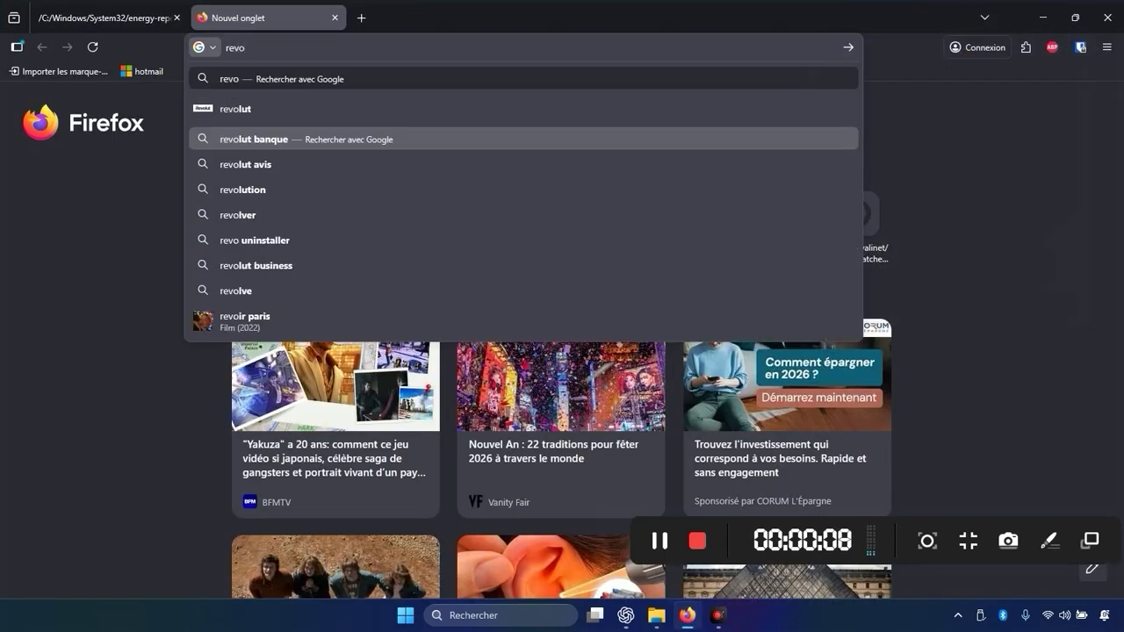
key("Return")
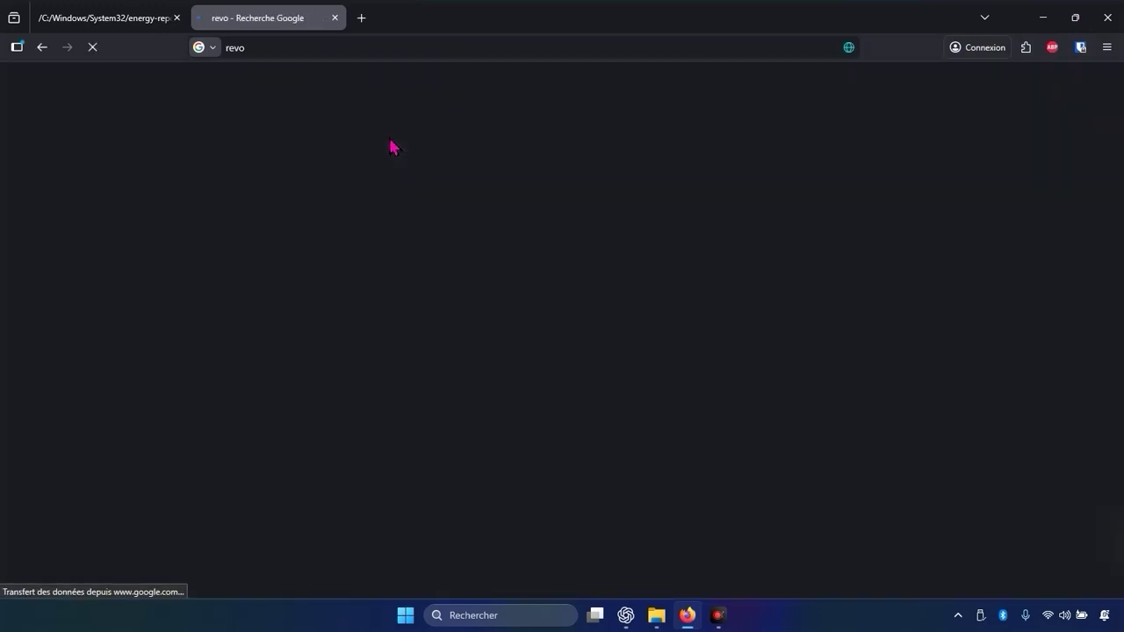
Open the Revo Uninstaller Freeware download page from the search results and dismiss the Pro Bundle offer.
scroll(412, 389, "down", 4)
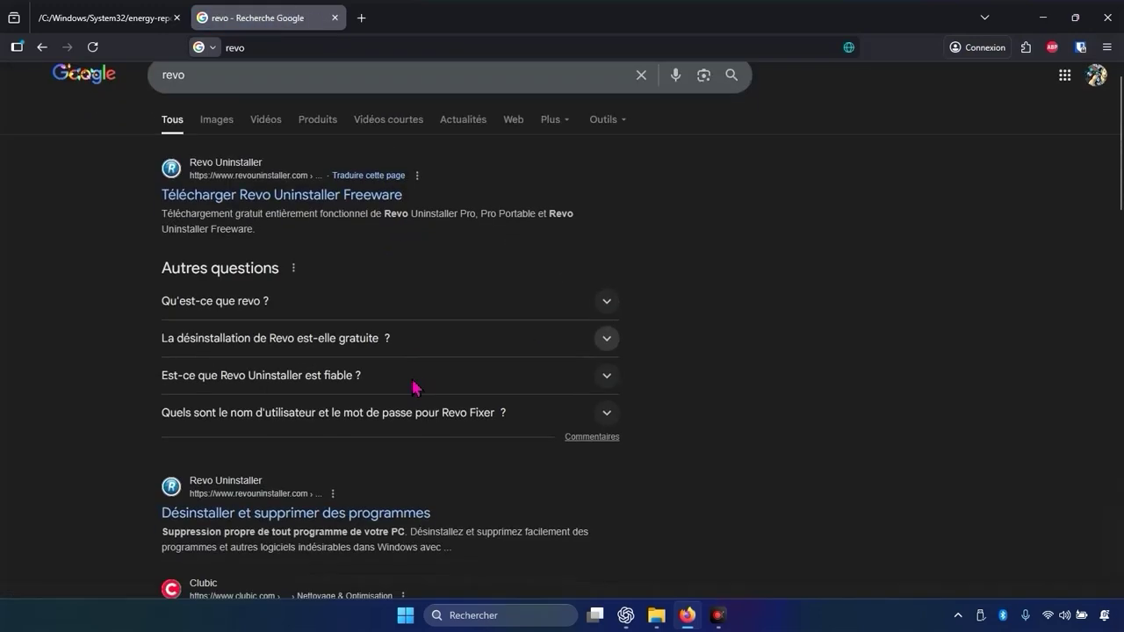
scroll(412, 389, "up", 4)
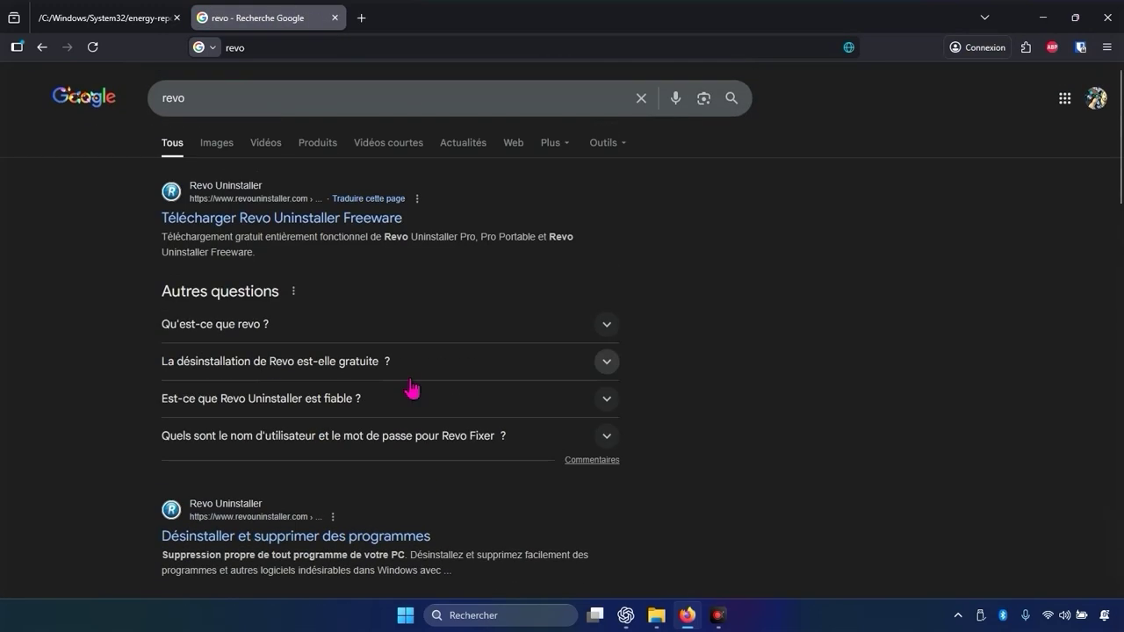
left_click(253, 220)
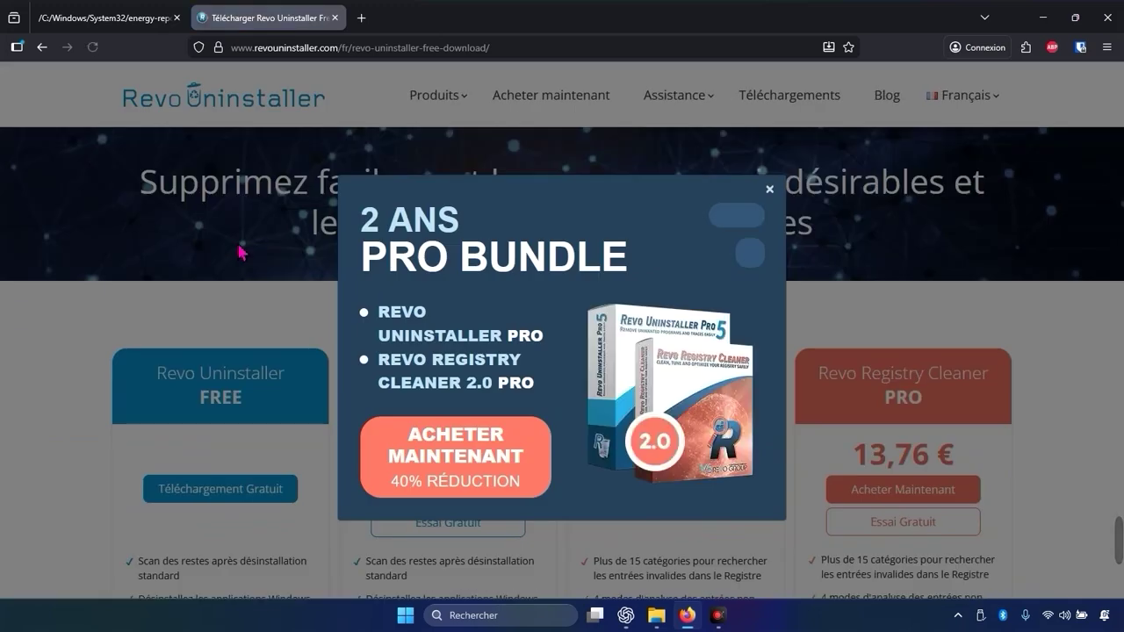
left_click(769, 188)
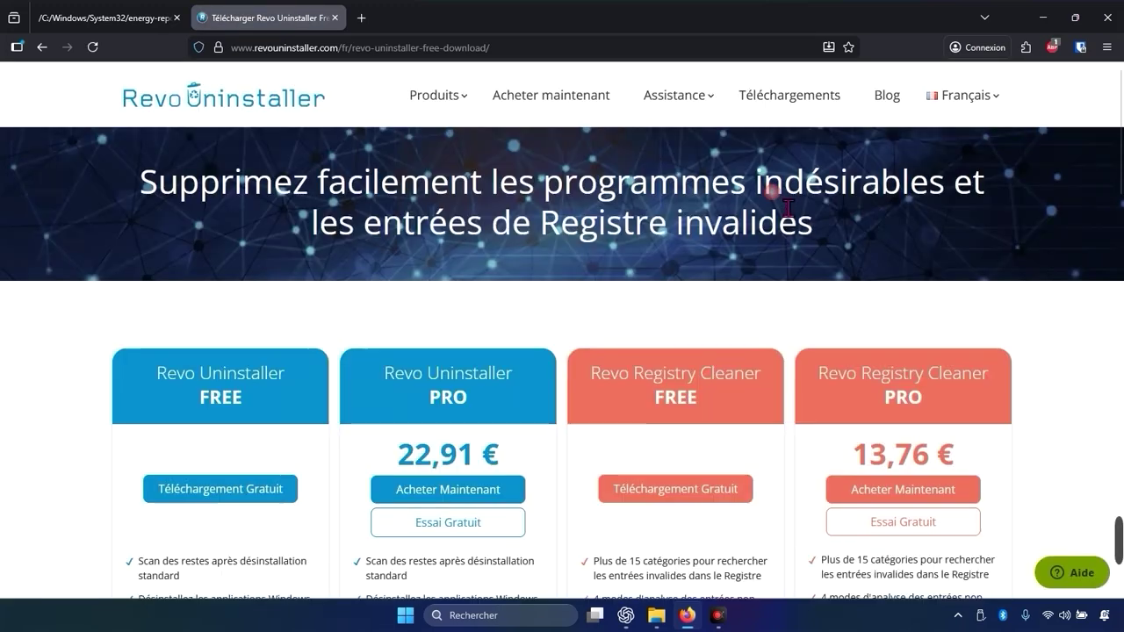
Download the free edition of Revo Uninstaller from the product comparison.
scroll(679, 232, "down", 3)
scroll(407, 220, "down", 5)
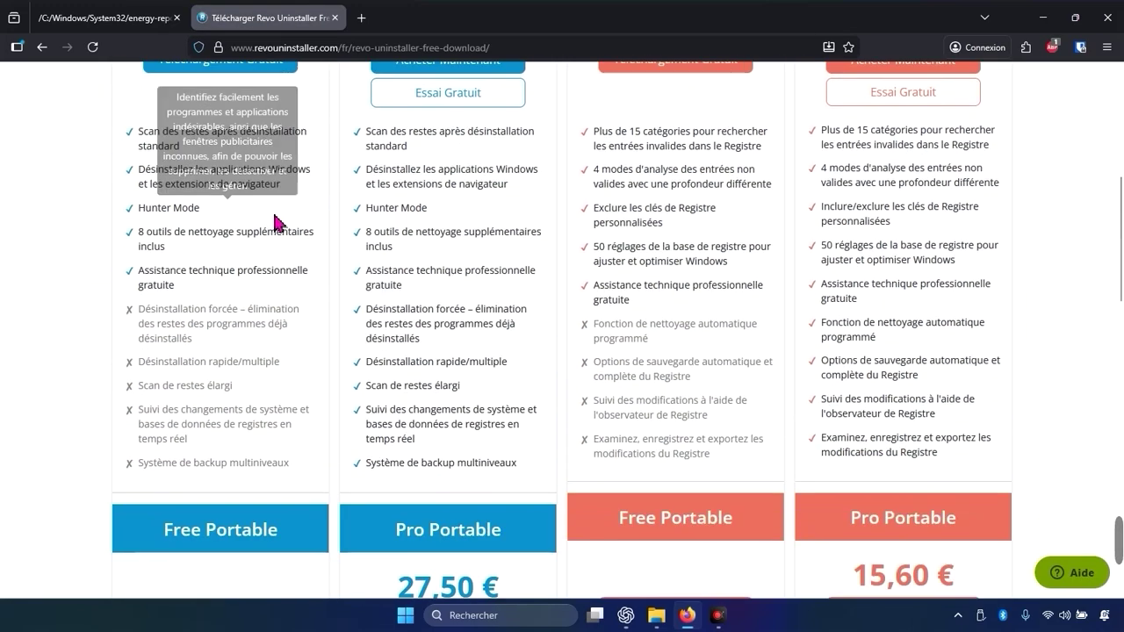
scroll(276, 230, "up", 4)
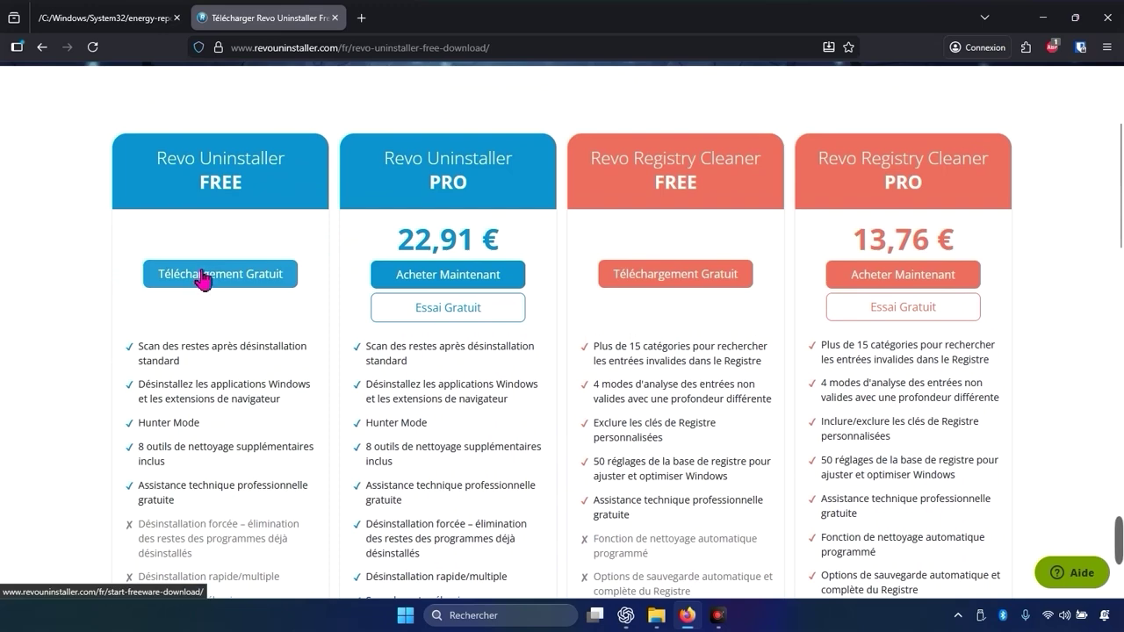
left_click(203, 276)
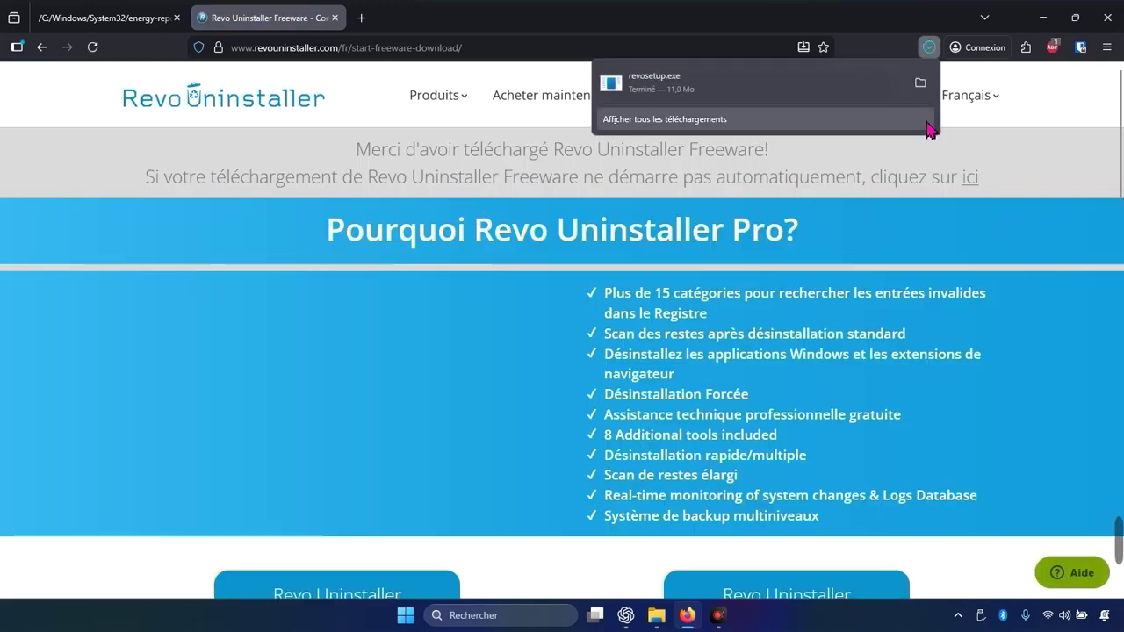
Run revosetup.exe from its download folder and accept French as the installation language.
left_click(921, 83)
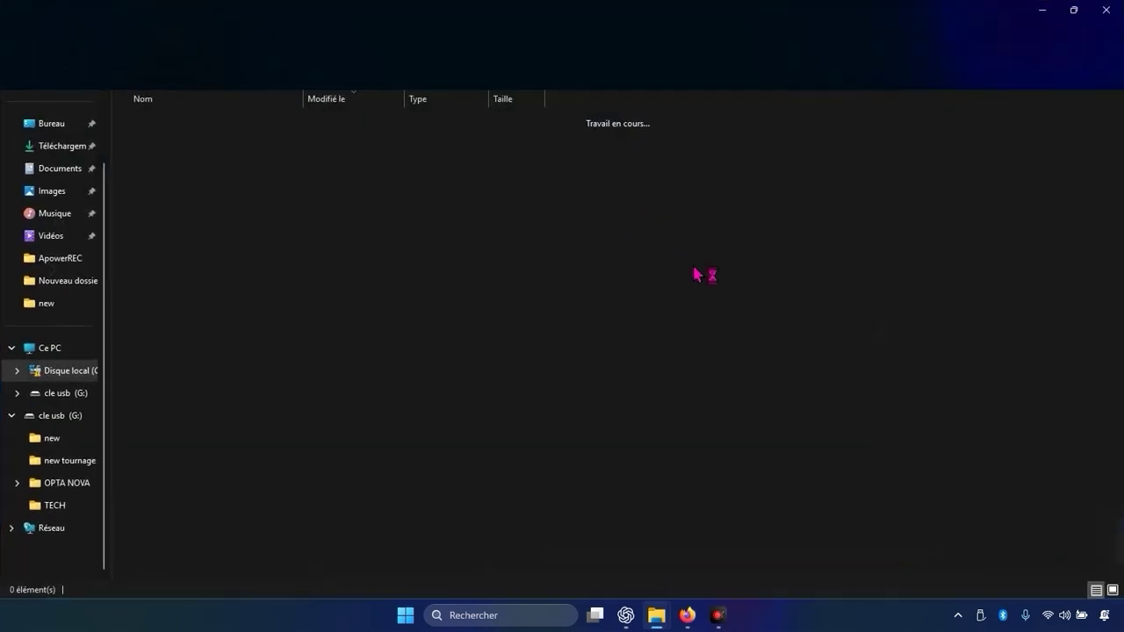
double_click(205, 144)
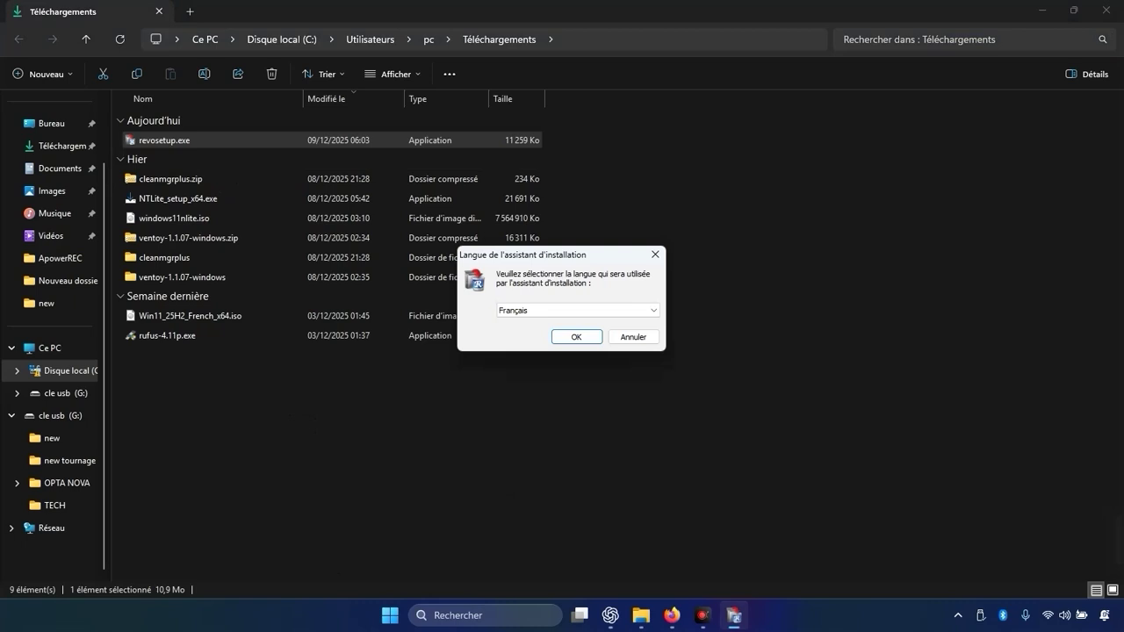
key("Return")
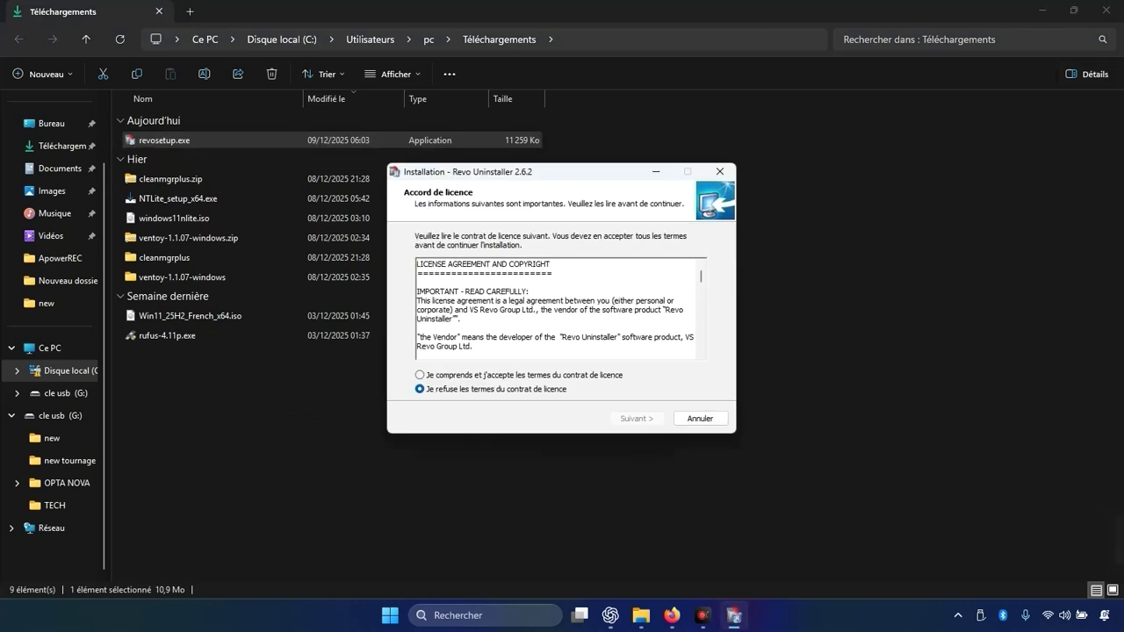
Accept the licence agreement and install Revo Uninstaller with a desktop icon.
key("Up")
key("Return")
key("Return")
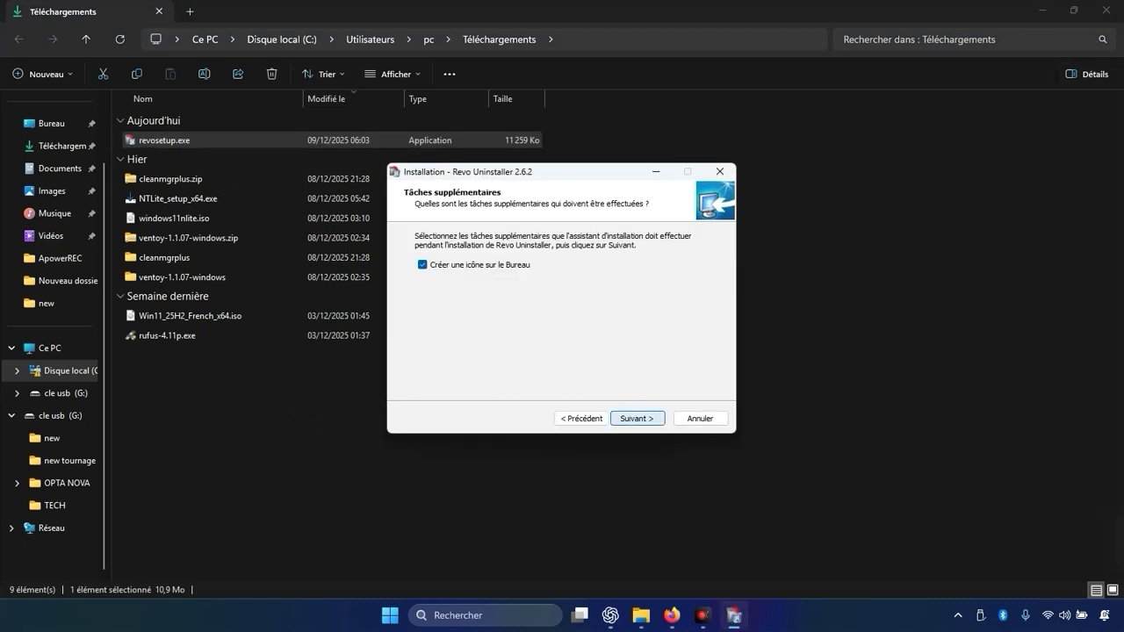
key("Return")
key("Return")
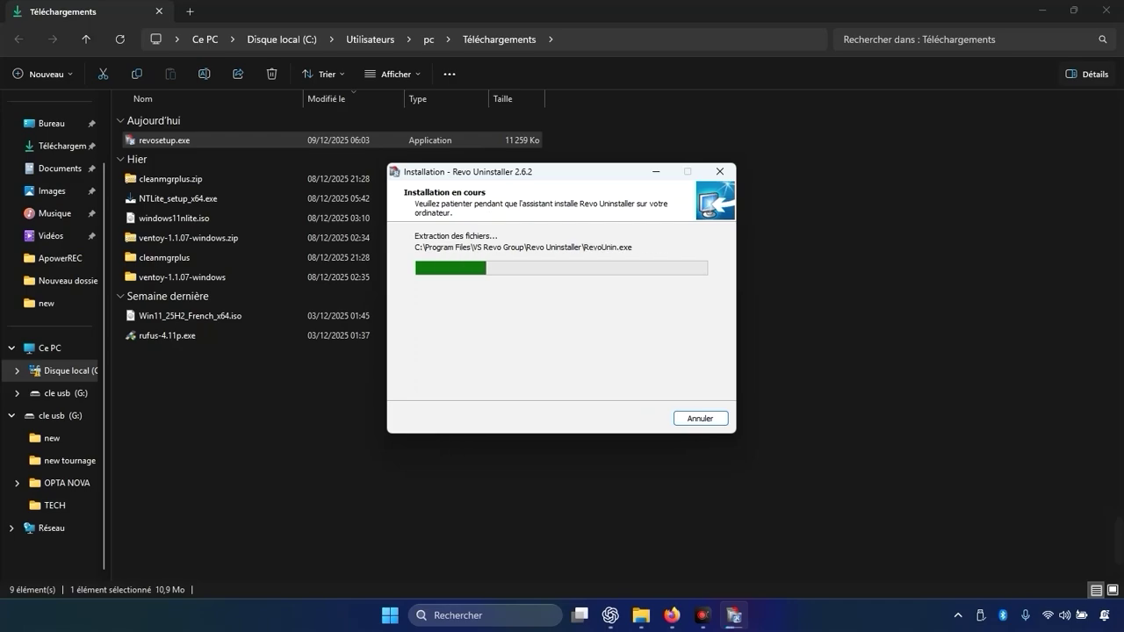
Close the file explorer and Firefox windows, and finish the setup with Revo Uninstaller set to launch.
left_click(1108, 10)
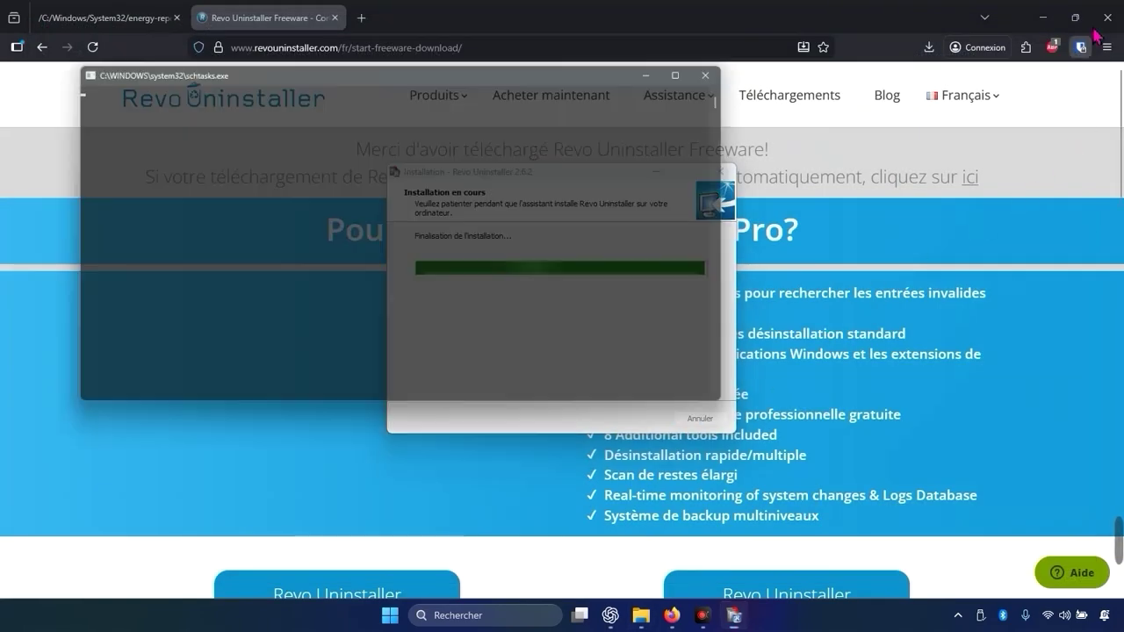
left_click(1105, 17)
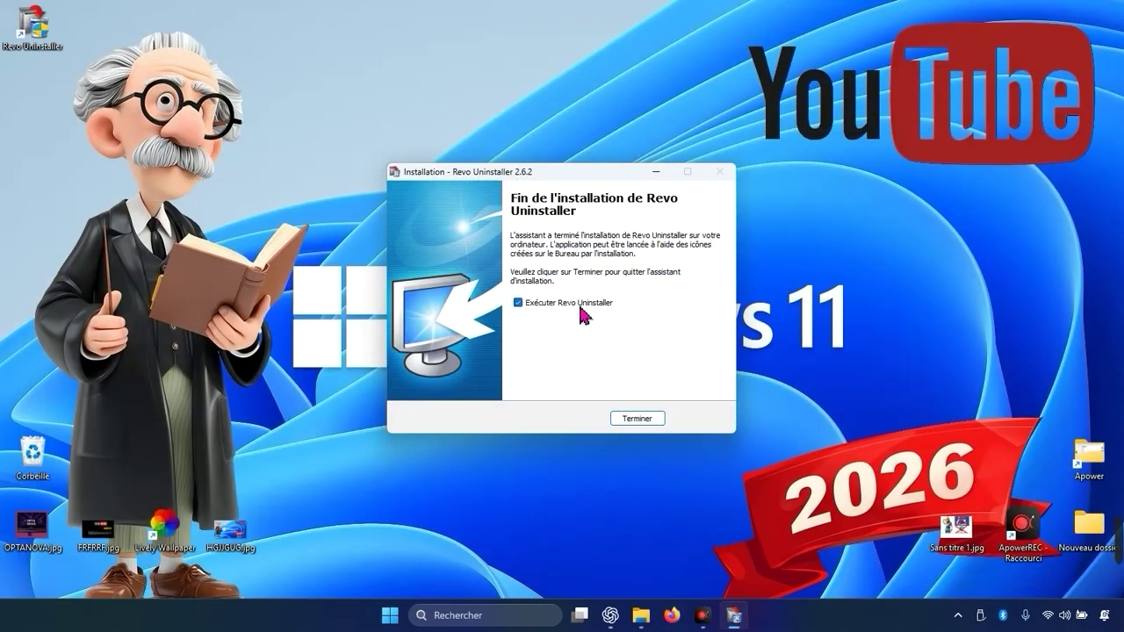
left_click(635, 419)
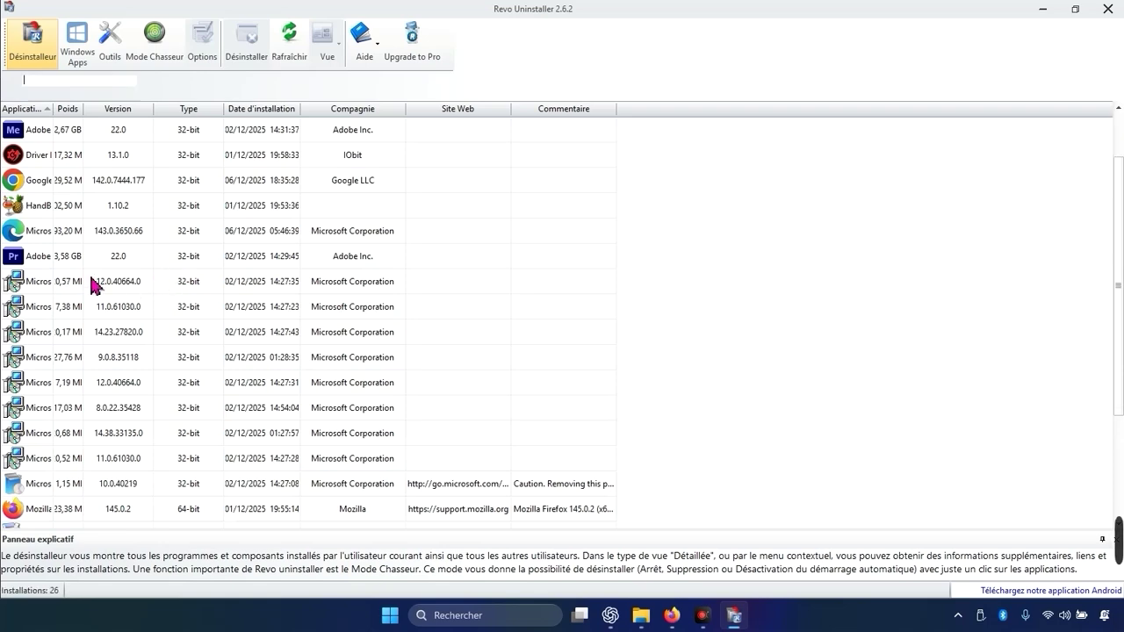
Examine the list of installed applications in Revo Uninstaller.
scroll(99, 363, "up", 3)
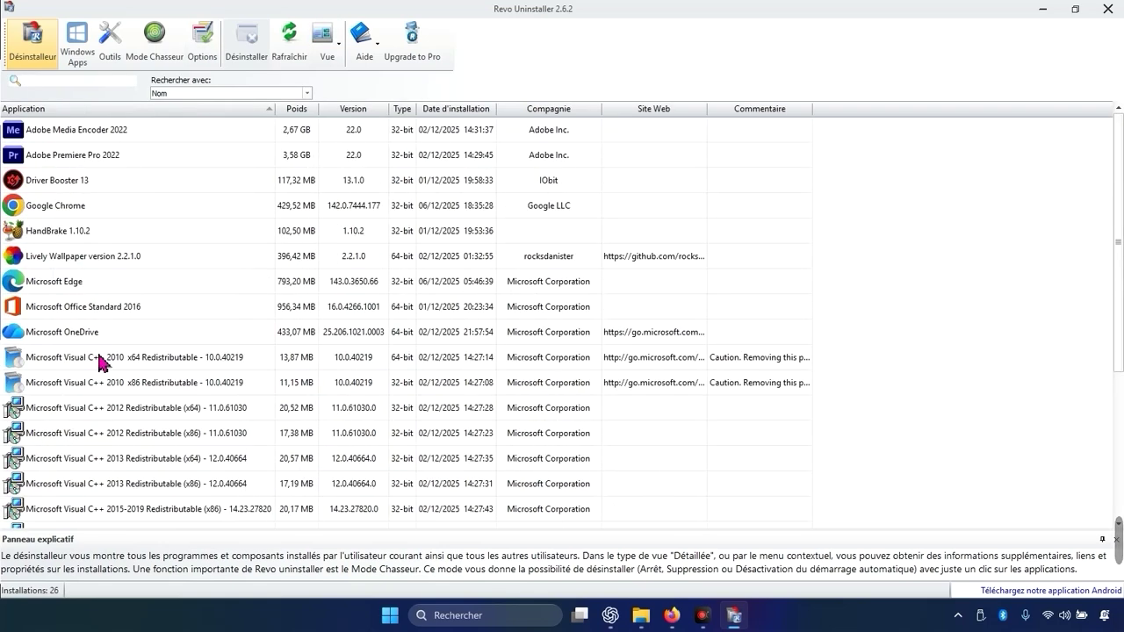
scroll(100, 360, "down", 3)
scroll(132, 406, "up", 3)
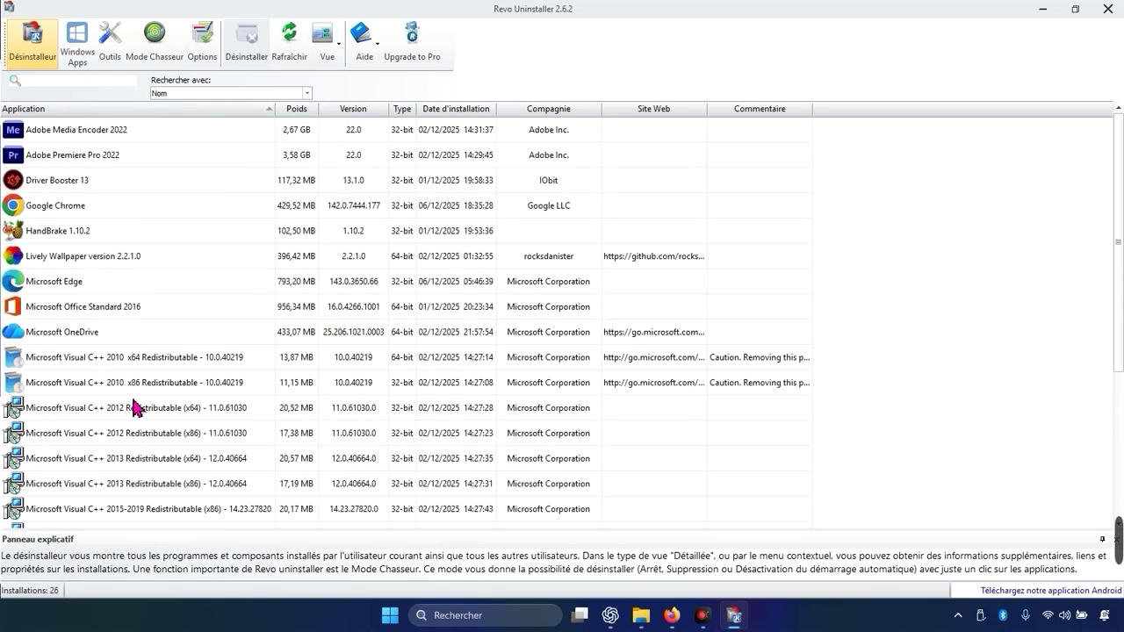
scroll(136, 406, "down", 3)
scroll(295, 446, "up", 3)
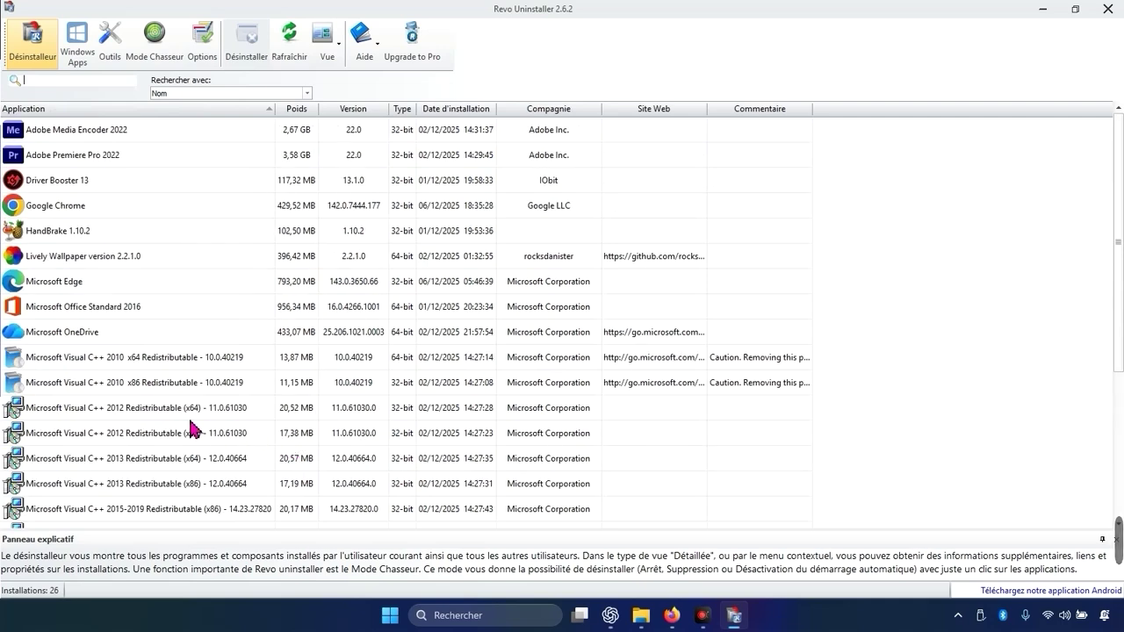
scroll(182, 420, "down", 1)
scroll(185, 419, "up", 1)
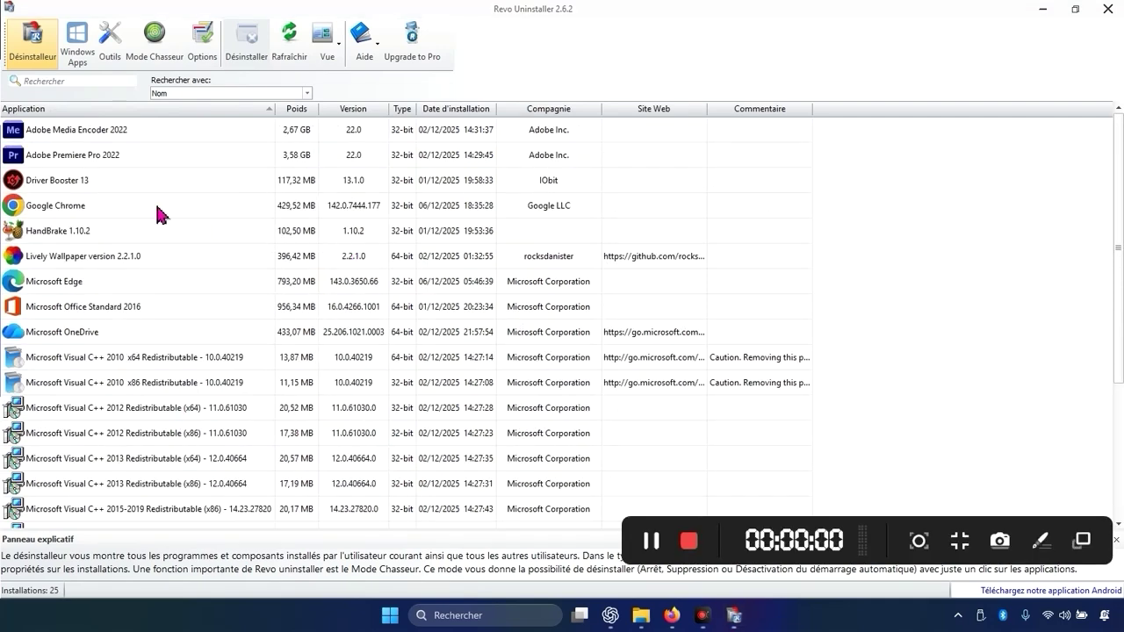
Start uninstalling Microsoft Edge and acknowledge the warning about affected Windows features.
left_click(38, 286)
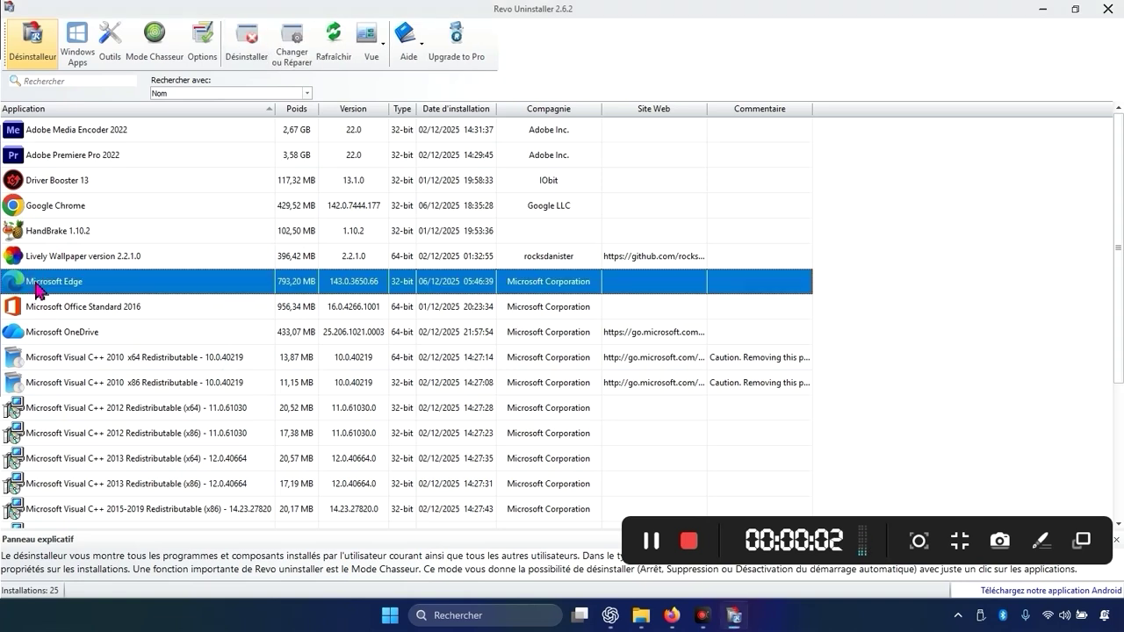
right_click(39, 289)
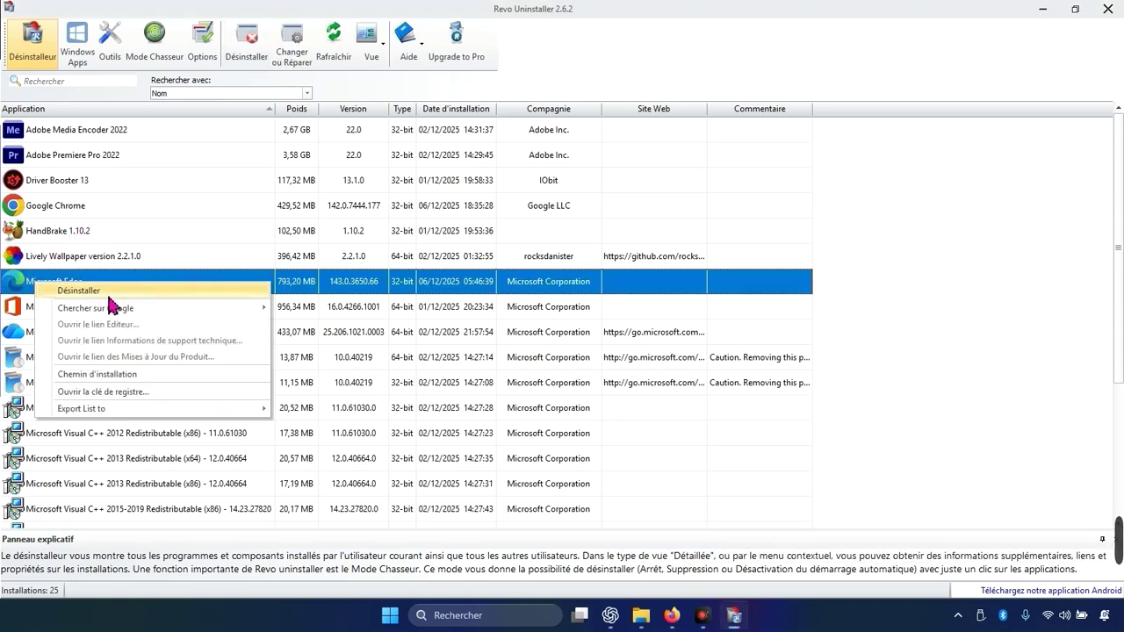
left_click(109, 296)
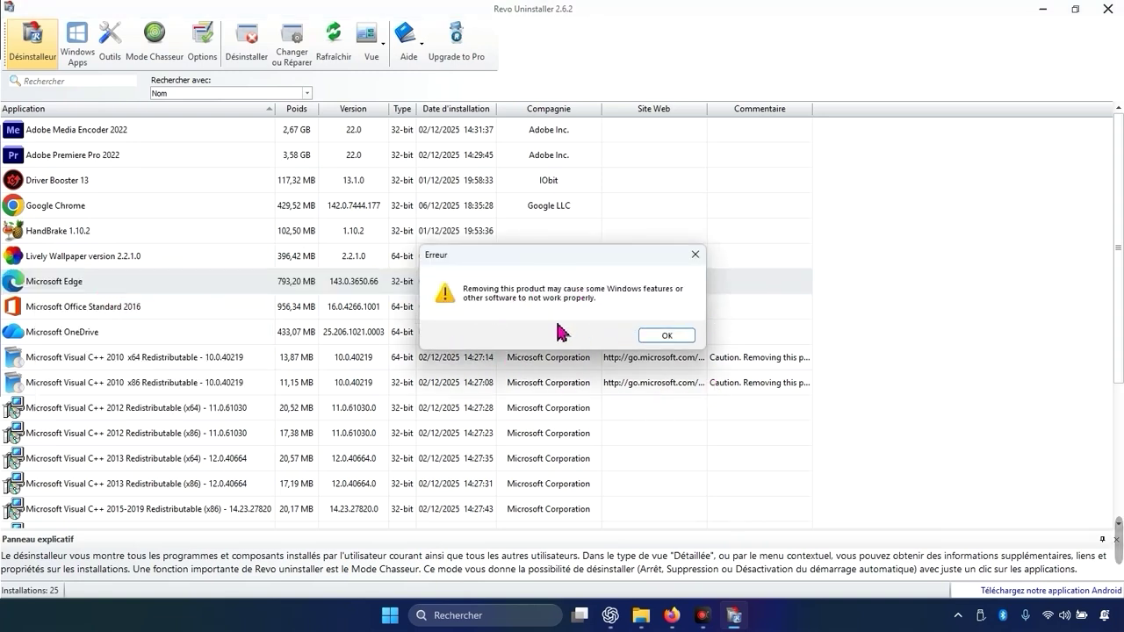
left_click(665, 337)
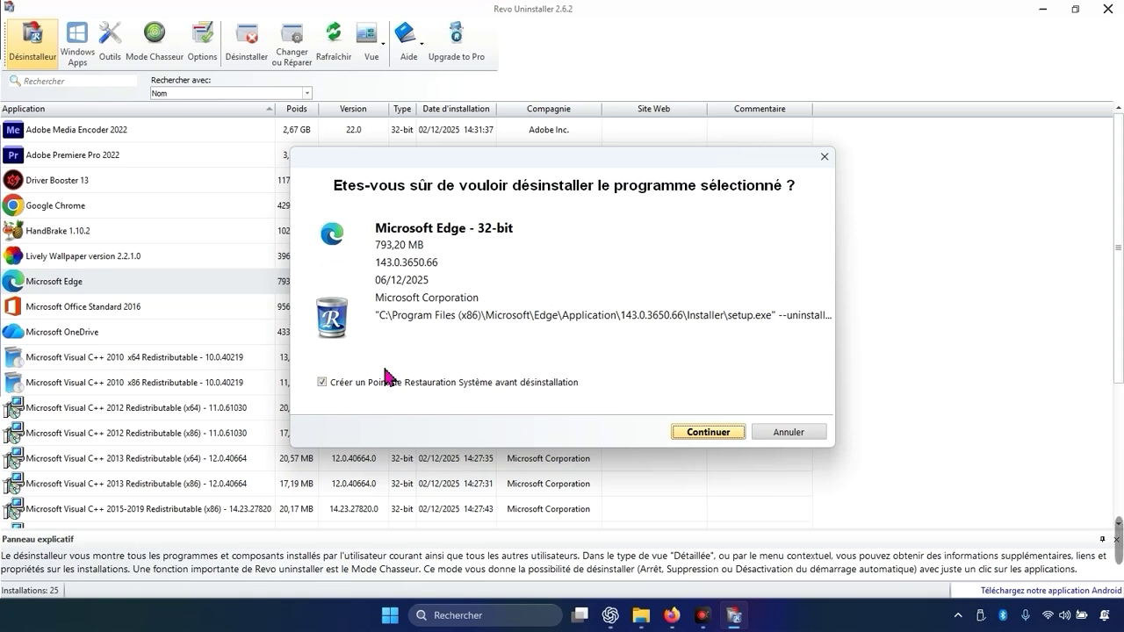
Turn off system restore point creation and continue with the Microsoft Edge uninstallation.
left_click(343, 387)
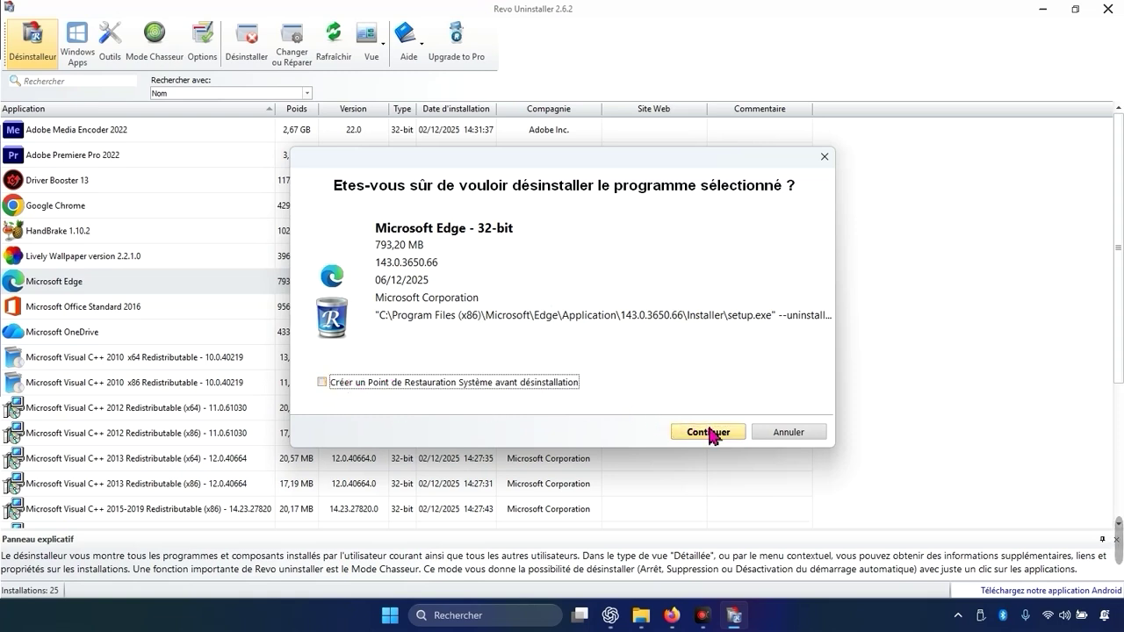
left_click(705, 624)
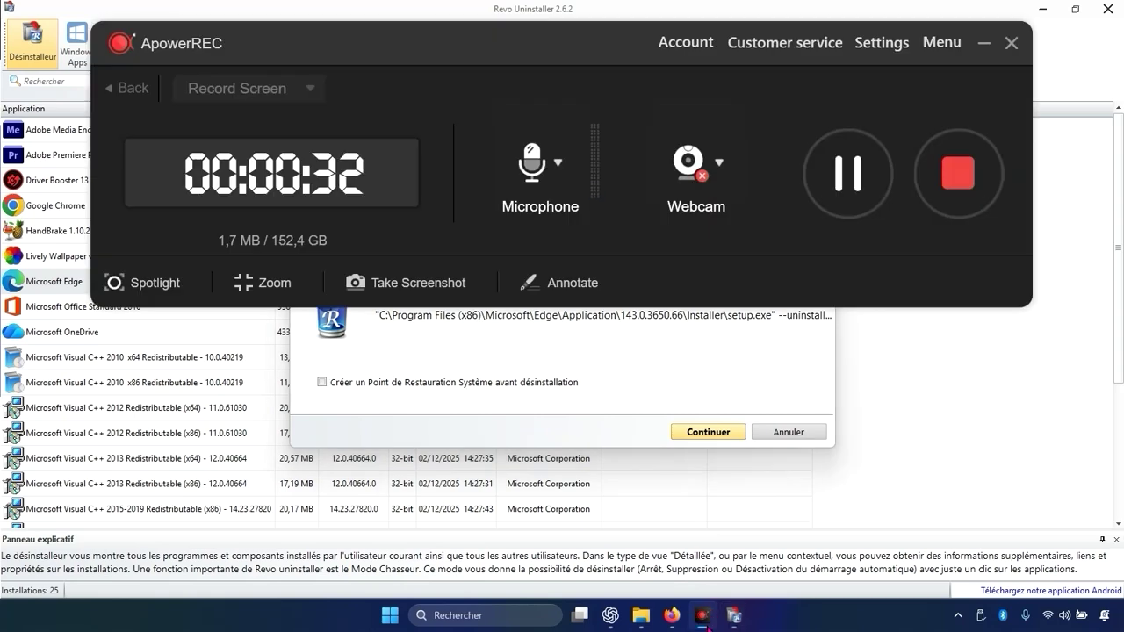
left_click(705, 621)
left_click(707, 433)
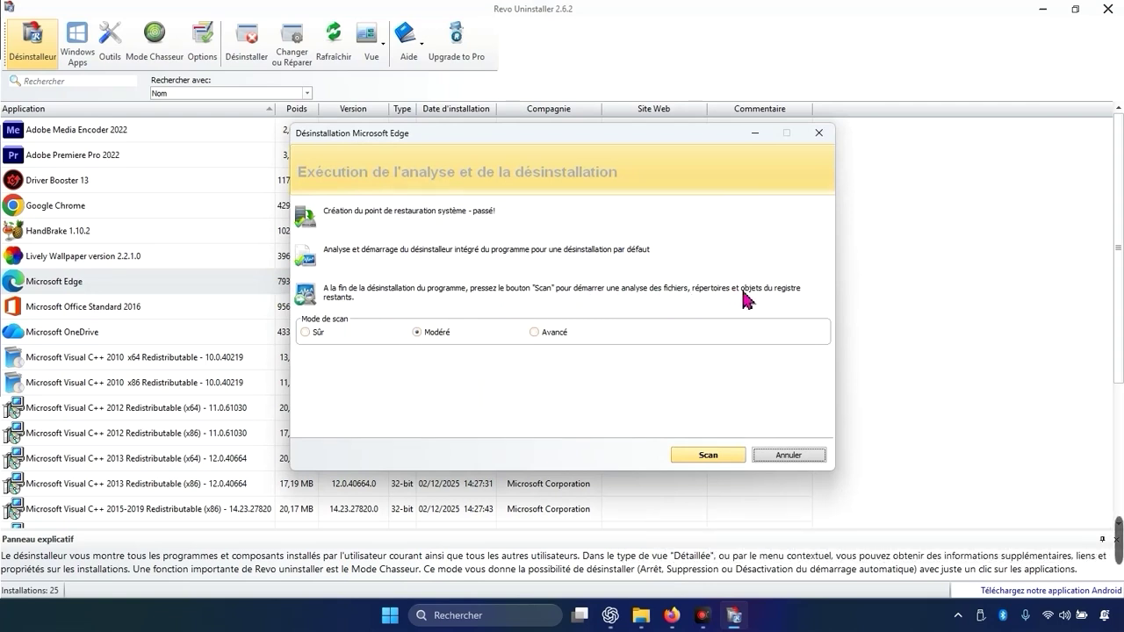
Scan for Microsoft Edge leftovers in Modéré mode and review the remaining registry items.
left_click(703, 460)
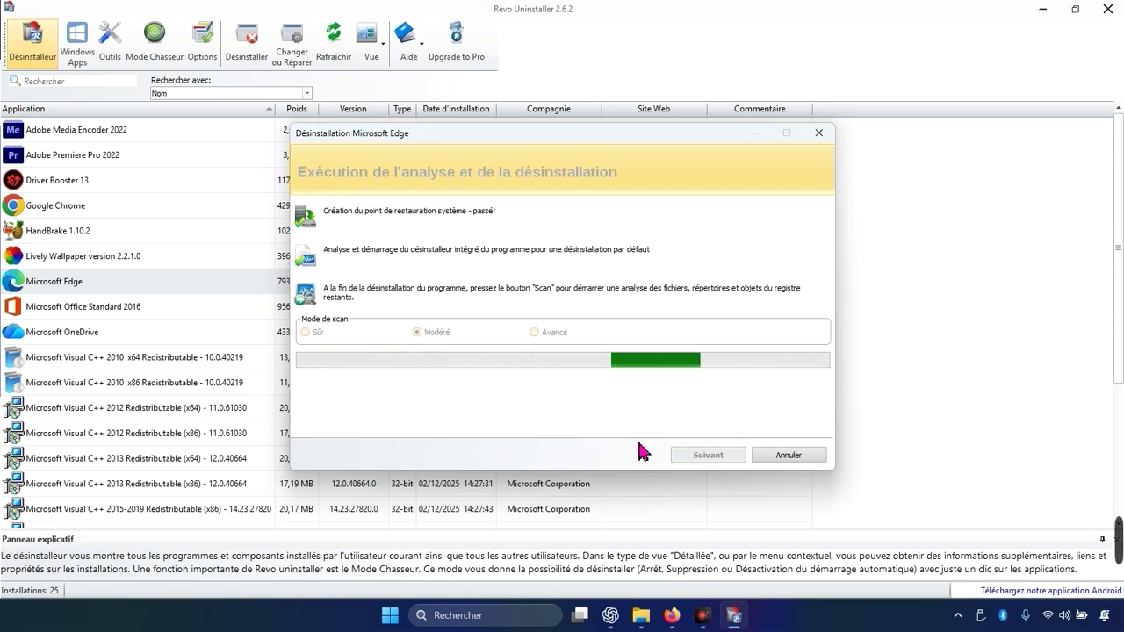
scroll(569, 335, "down", 5)
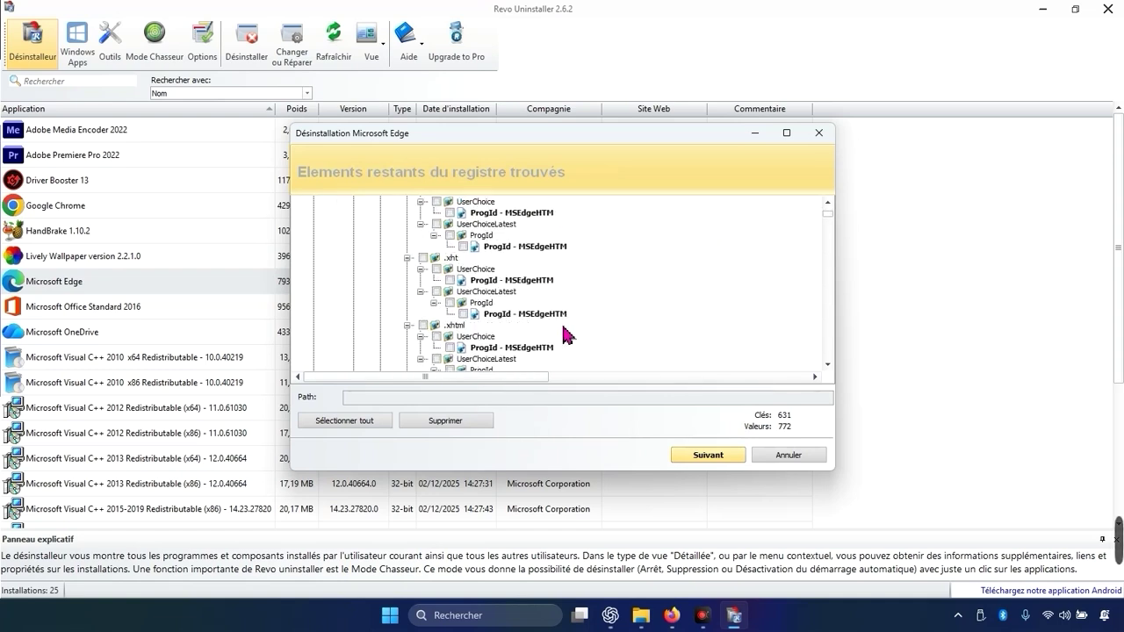
scroll(566, 335, "down", 3)
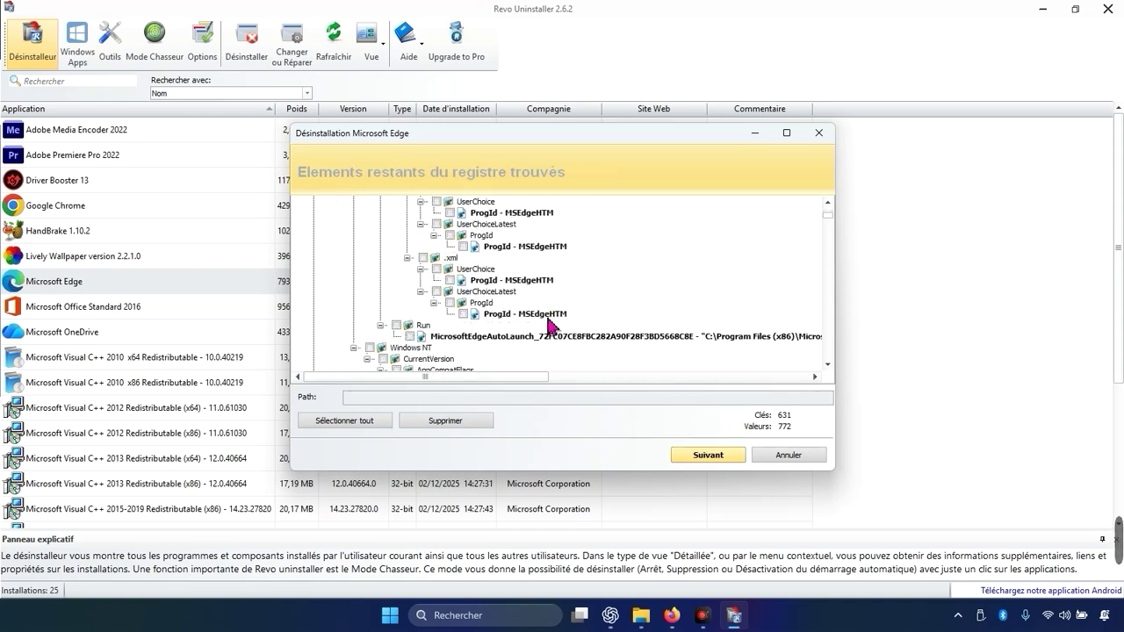
scroll(505, 292, "down", 6)
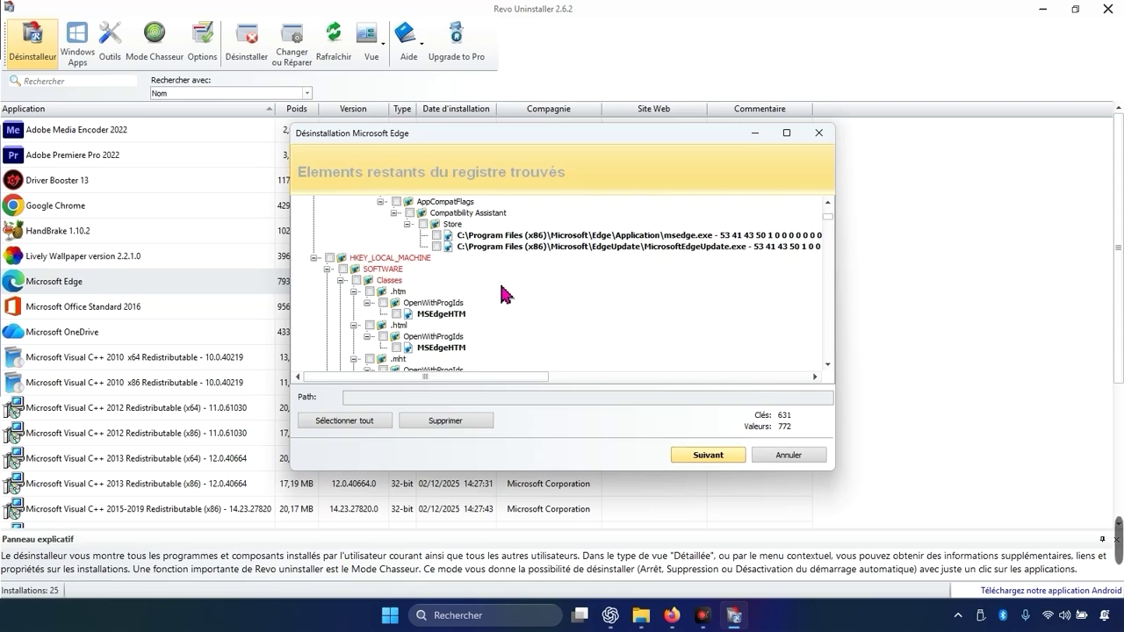
scroll(505, 292, "down", 6)
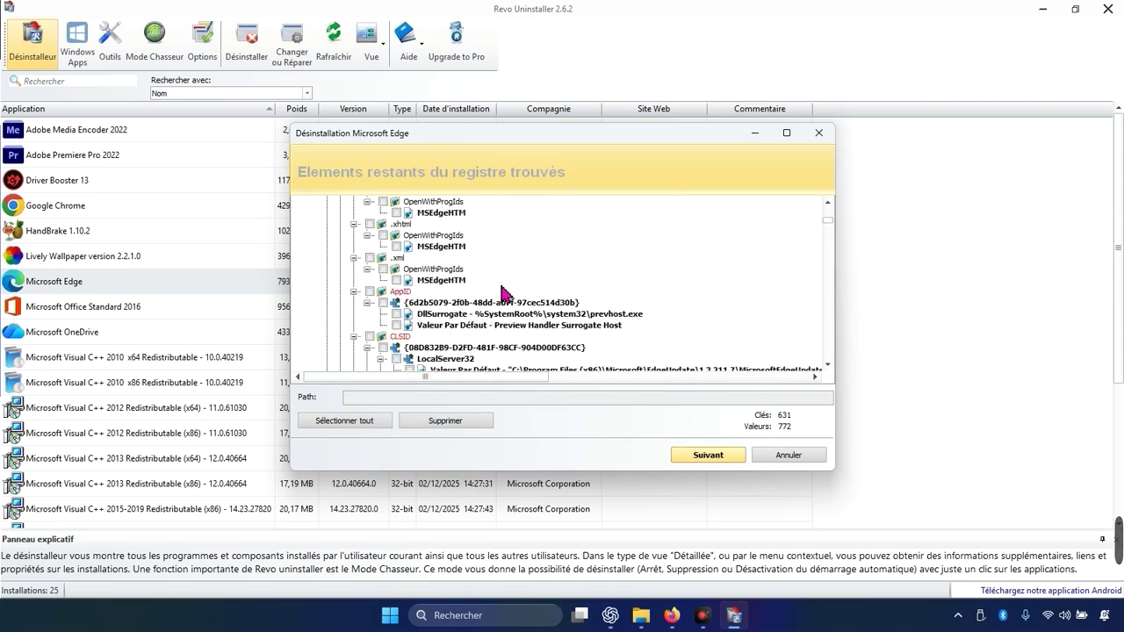
Select all leftover Microsoft Edge registry items and delete them, confirming the deletion.
scroll(504, 292, "down", 8)
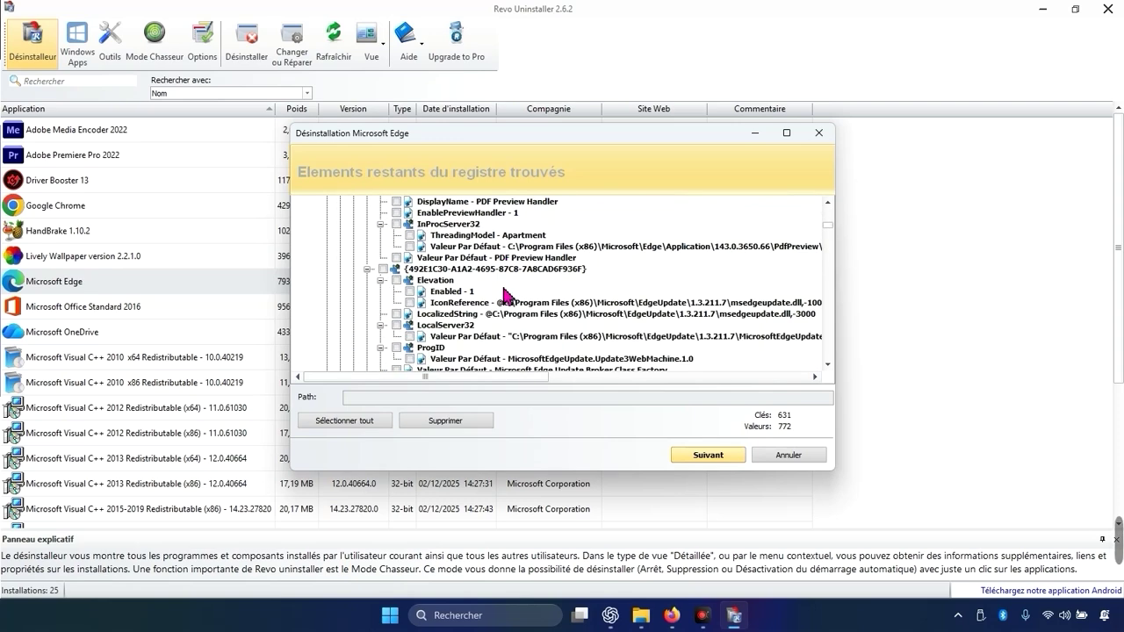
left_click_drag(827, 230, 822, 379)
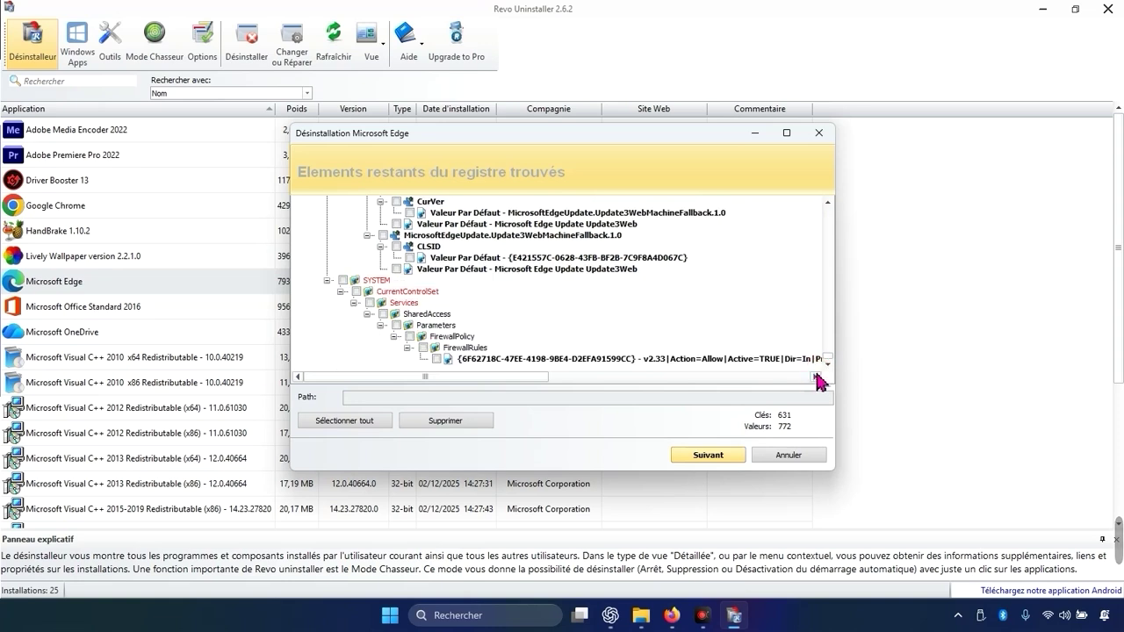
left_click(338, 426)
left_click(462, 425)
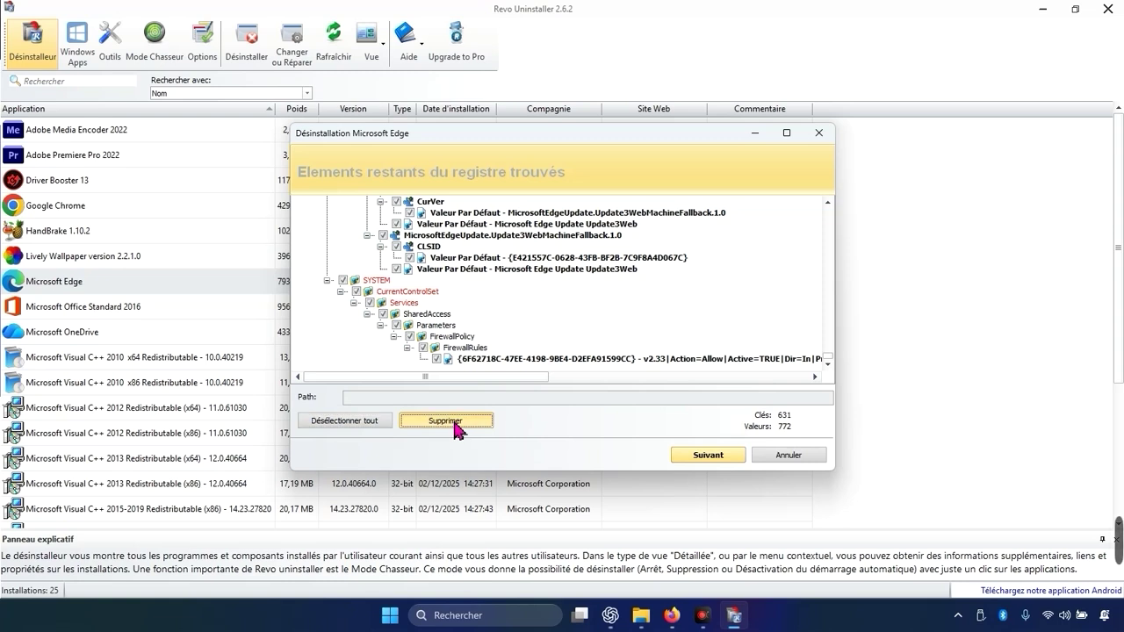
left_click(579, 335)
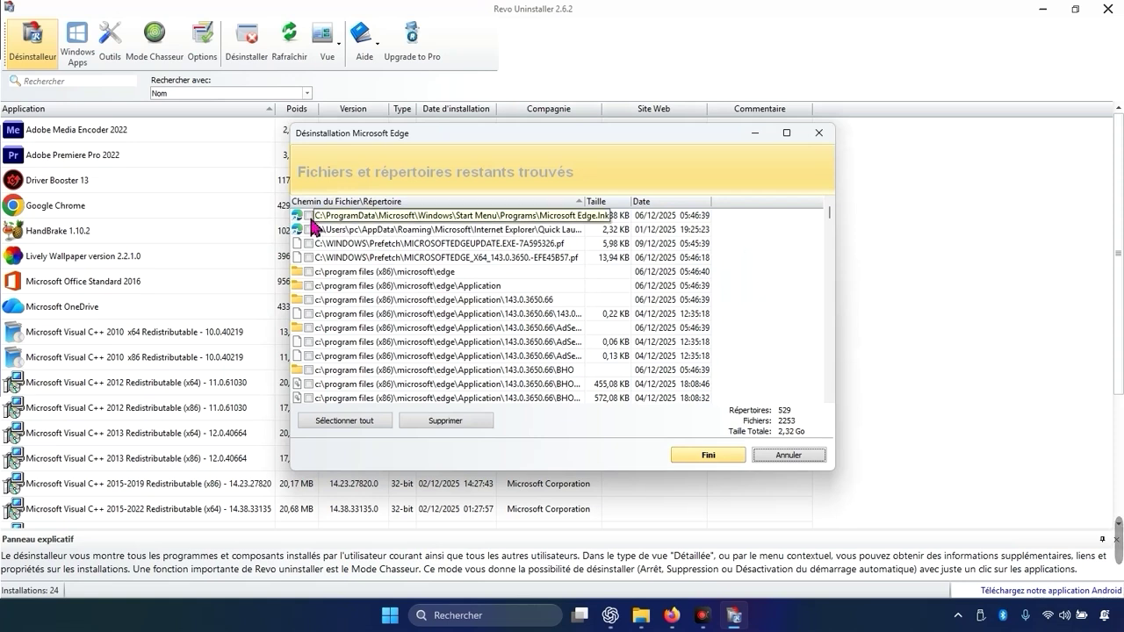
Select all leftover Microsoft Edge files and folders, but finish the uninstallation by confirming that their deletion is skipped.
left_click(336, 421)
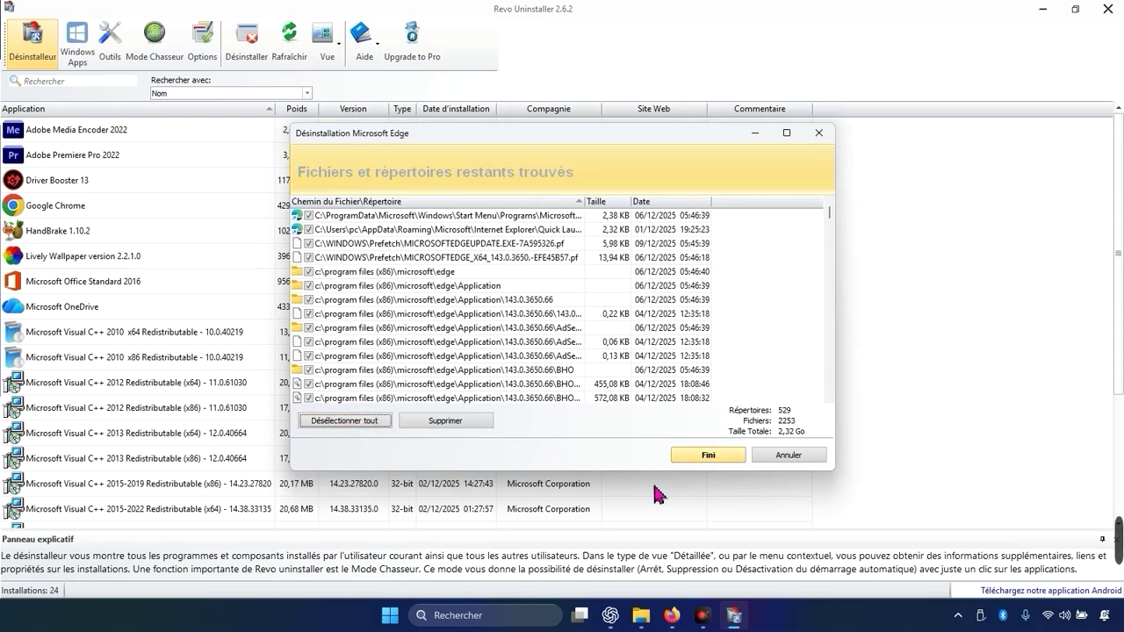
left_click(706, 456)
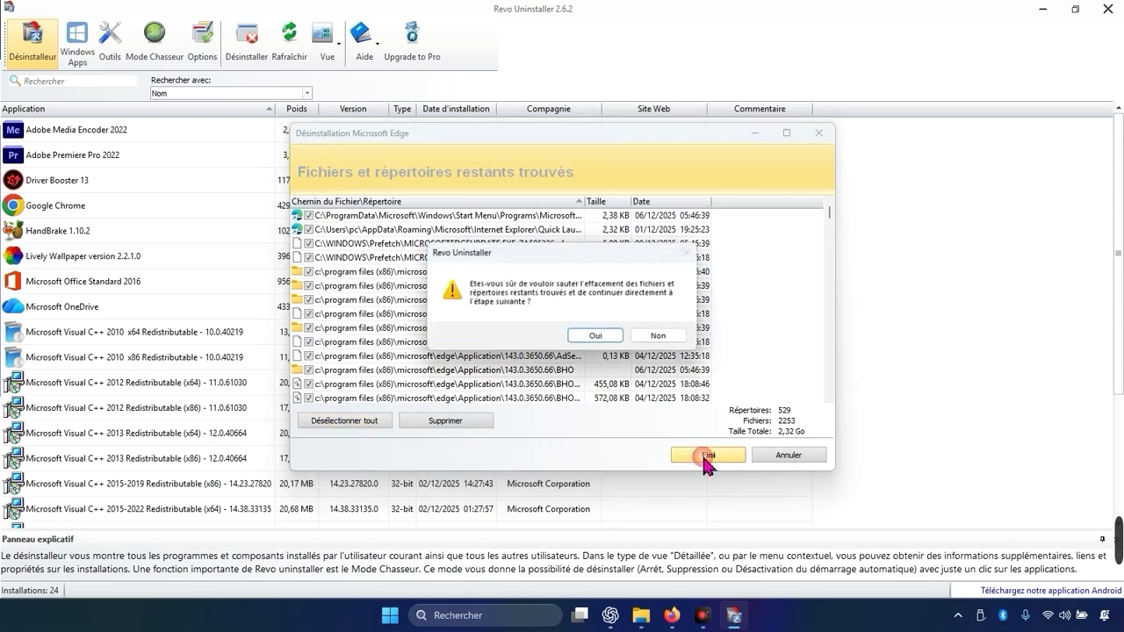
left_click(594, 337)
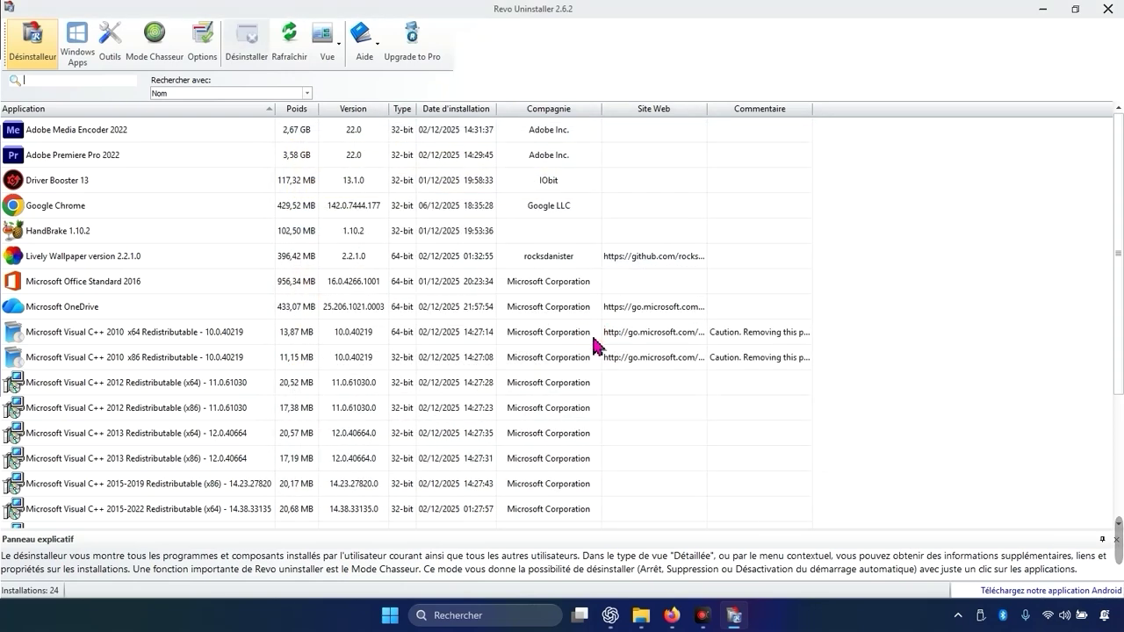
Uninstall Microsoft OneDrive with the creation of a system restore point turned off.
left_click(81, 311)
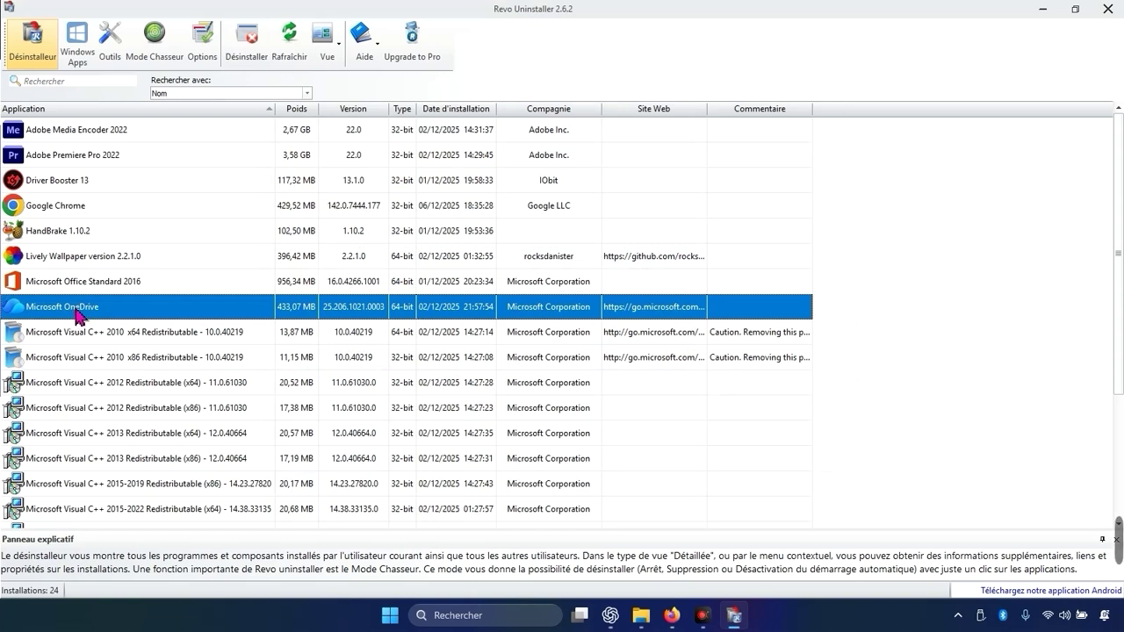
right_click(77, 309)
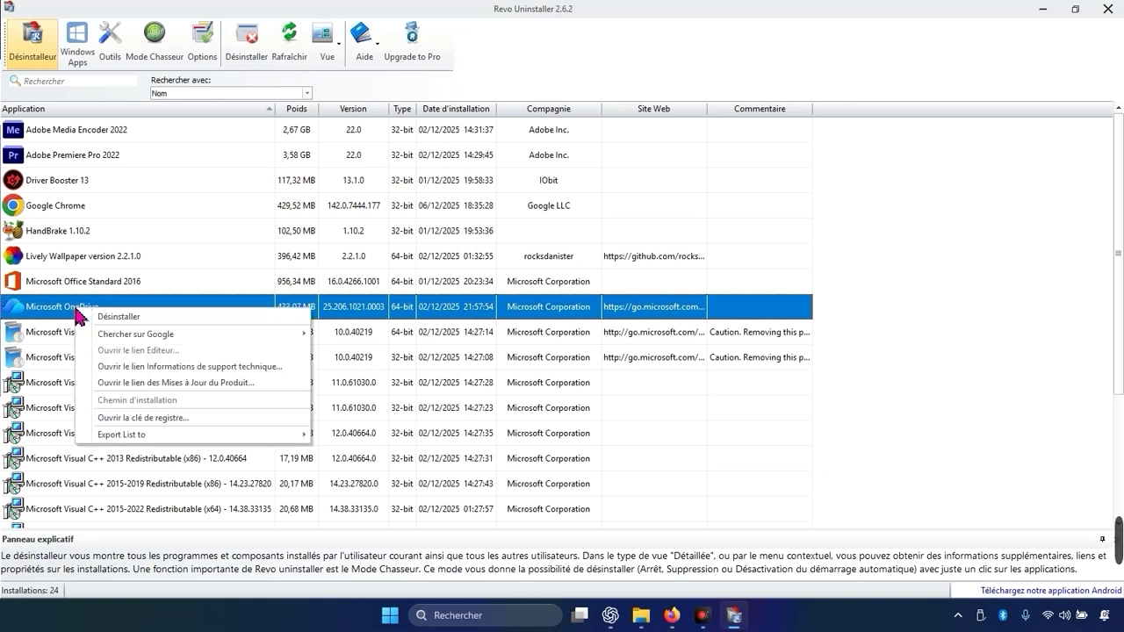
left_click(52, 384)
left_click(86, 309)
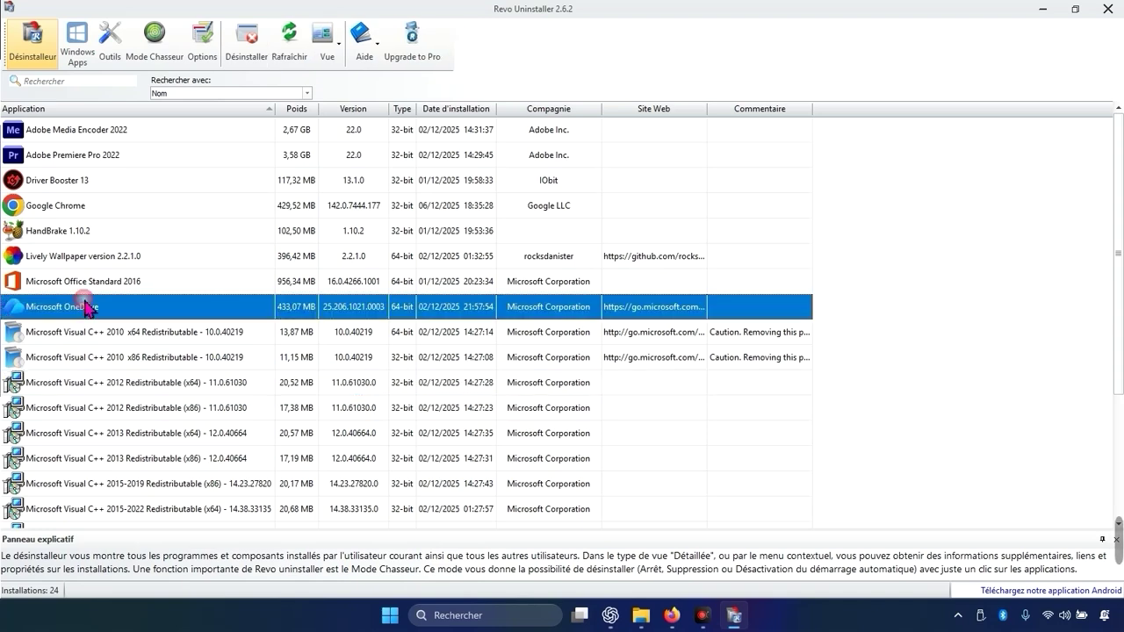
right_click(84, 301)
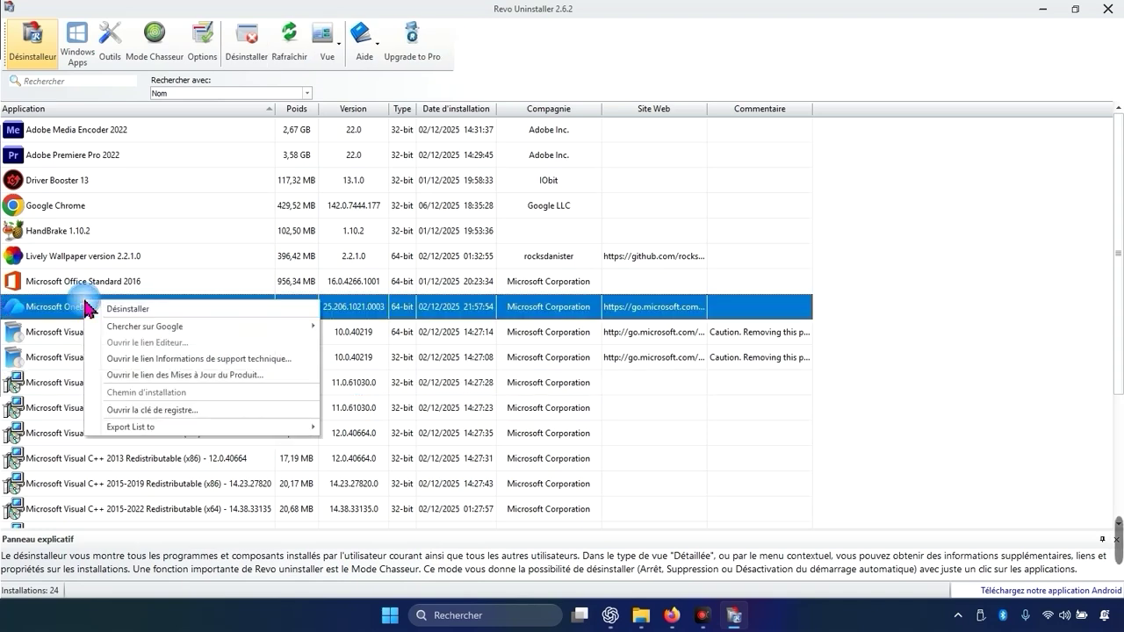
left_click(131, 308)
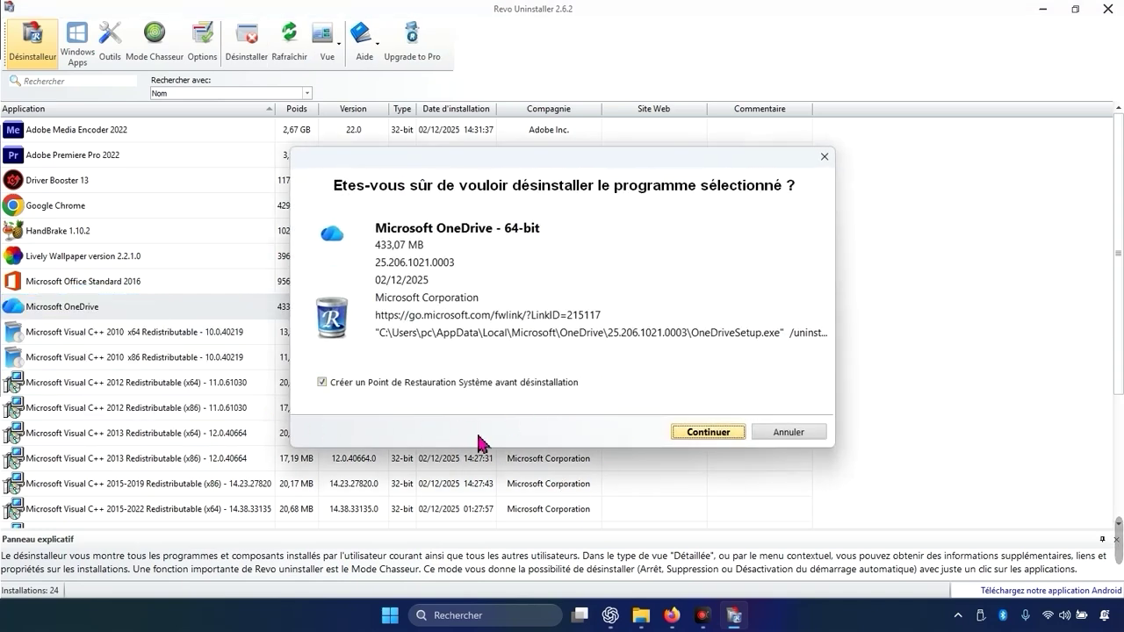
left_click(387, 384)
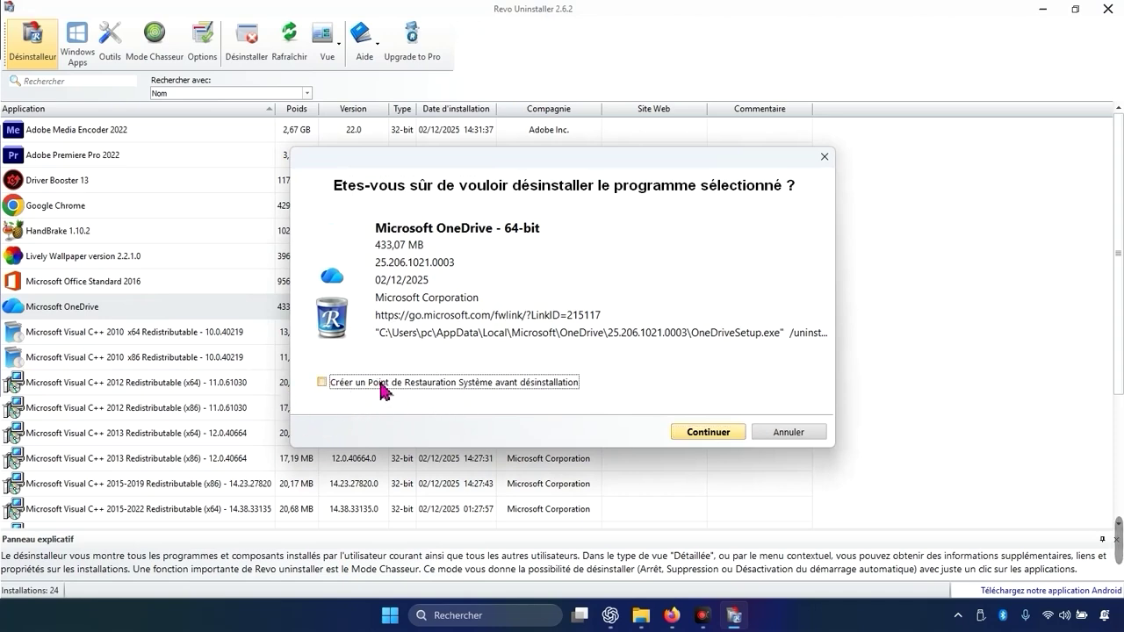
left_click(709, 435)
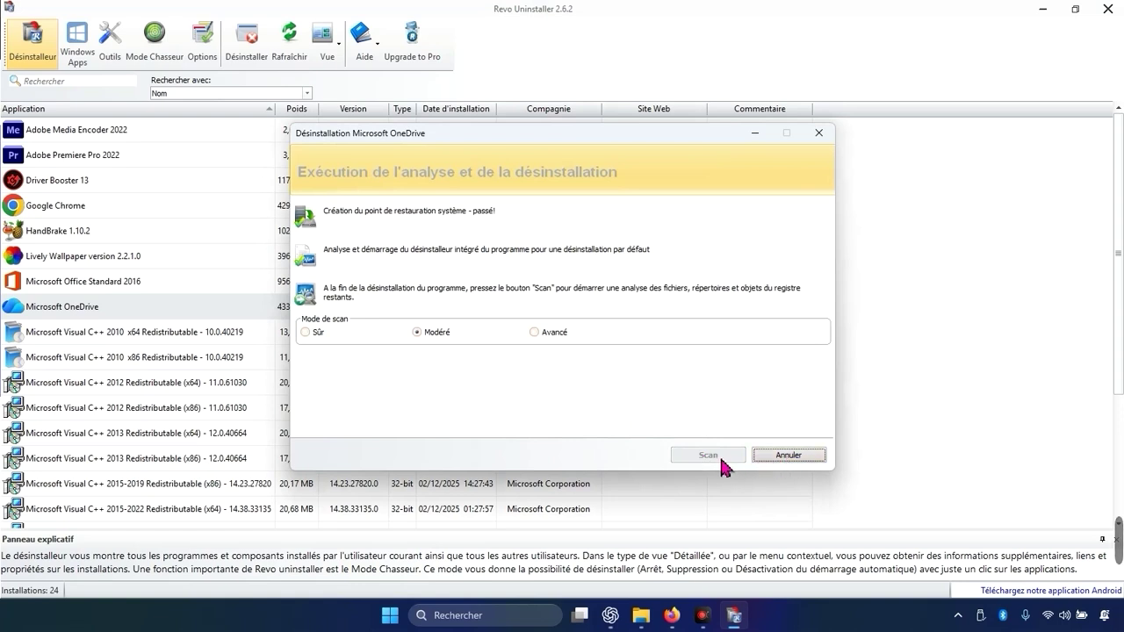
Scan for Microsoft OneDrive leftovers in Modéré mode and review the remaining registry items.
mouse_move(431, 340)
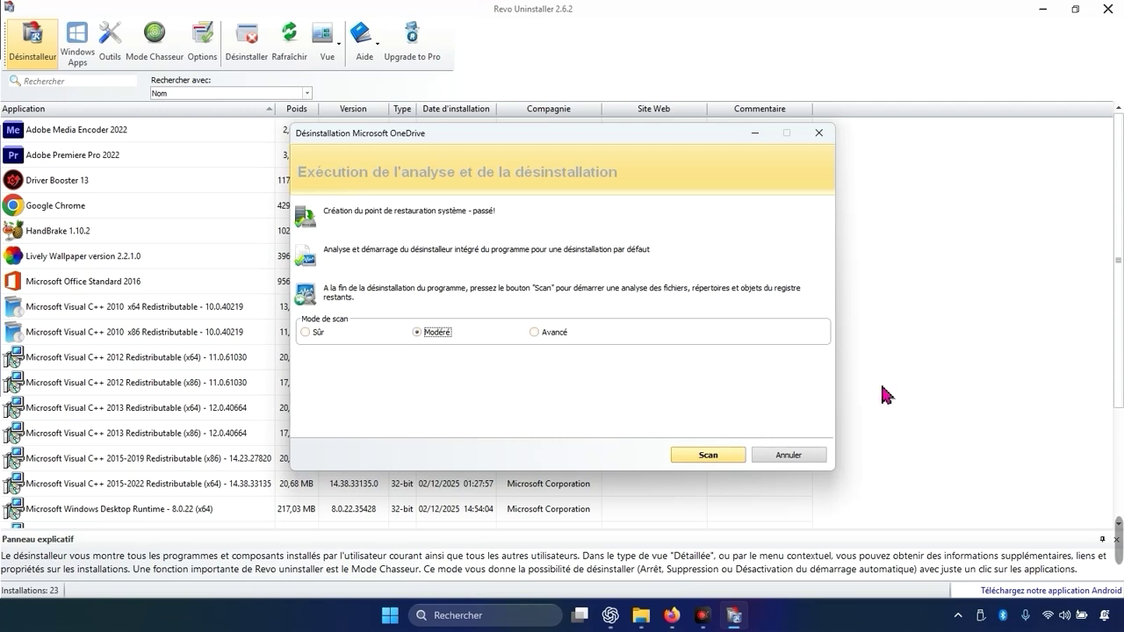
left_click(698, 452)
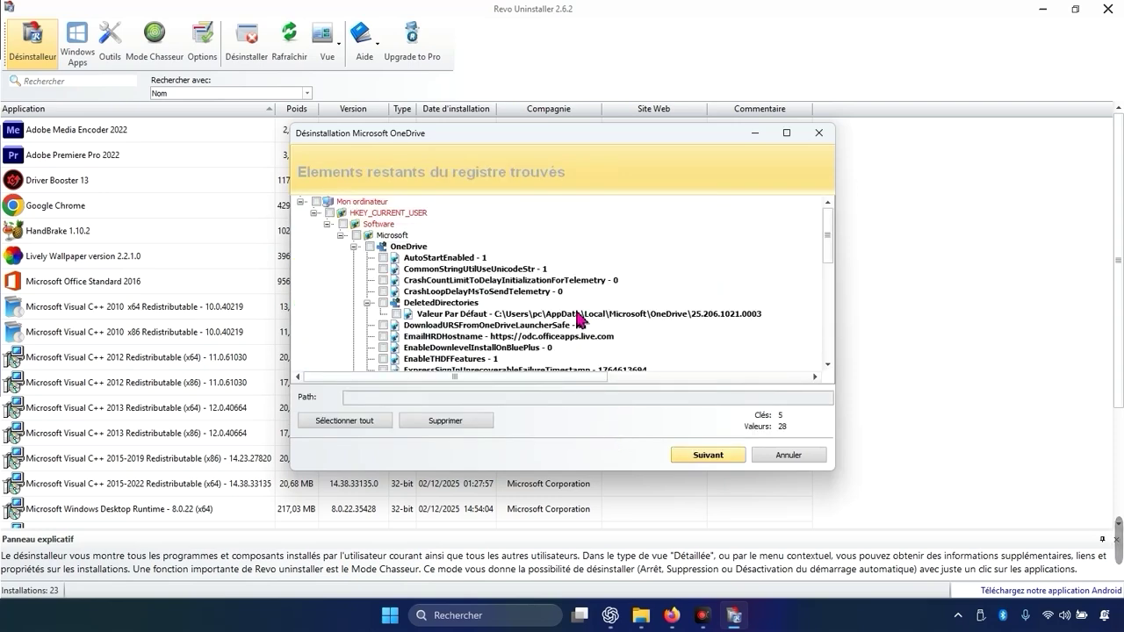
scroll(579, 316, "down", 3)
scroll(579, 318, "down", 8)
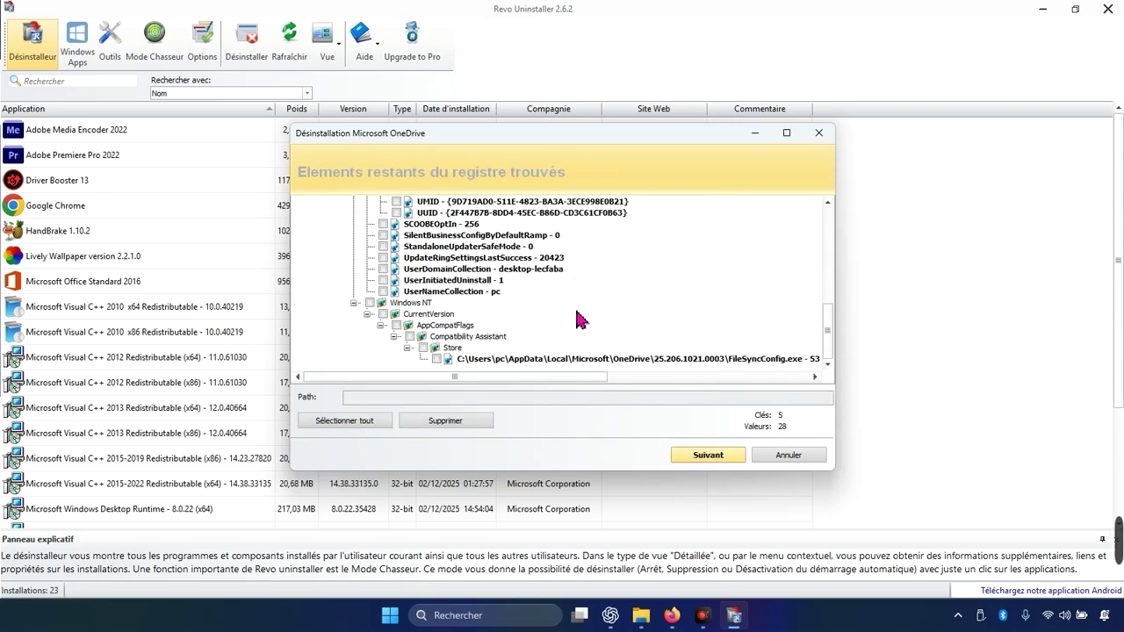
scroll(569, 317, "up", 12)
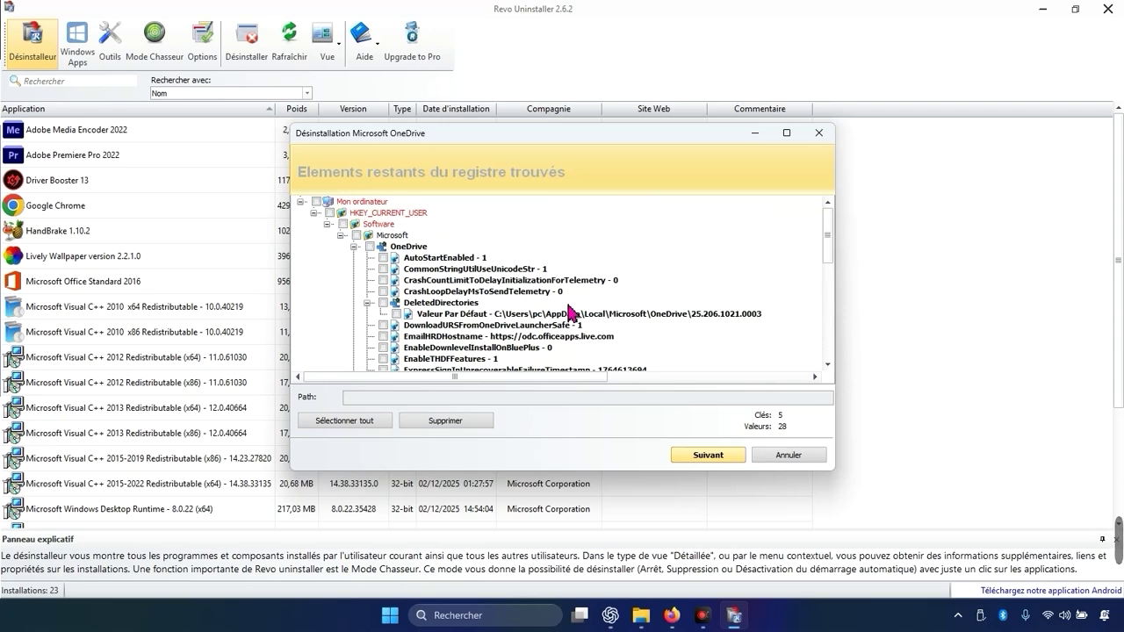
scroll(568, 312, "down", 12)
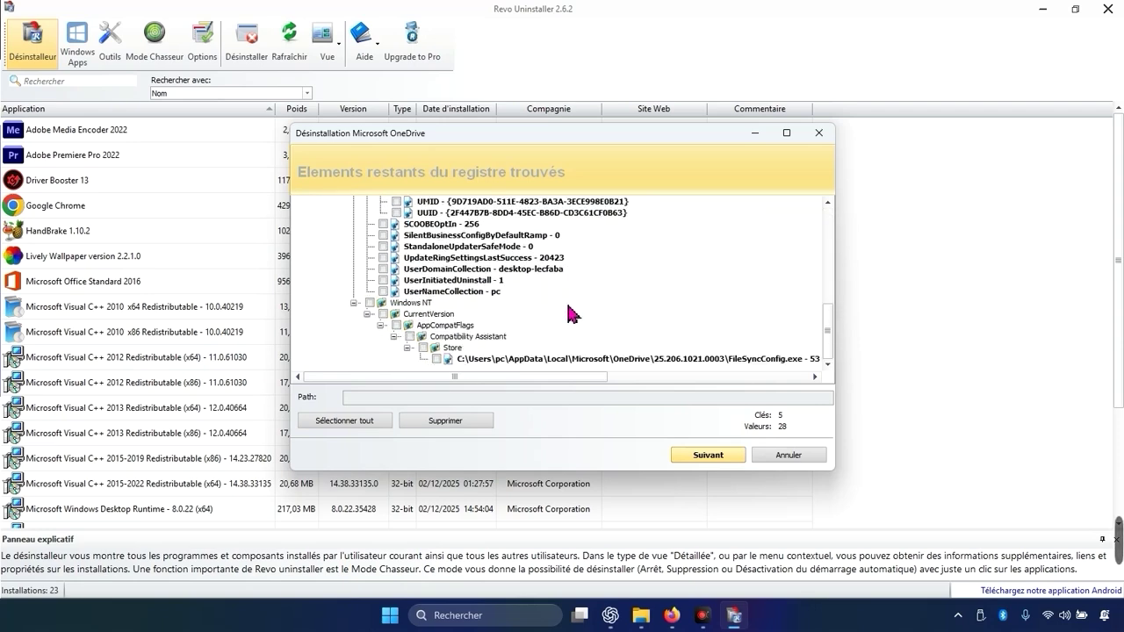
scroll(569, 315, "up", 12)
scroll(572, 315, "down", 12)
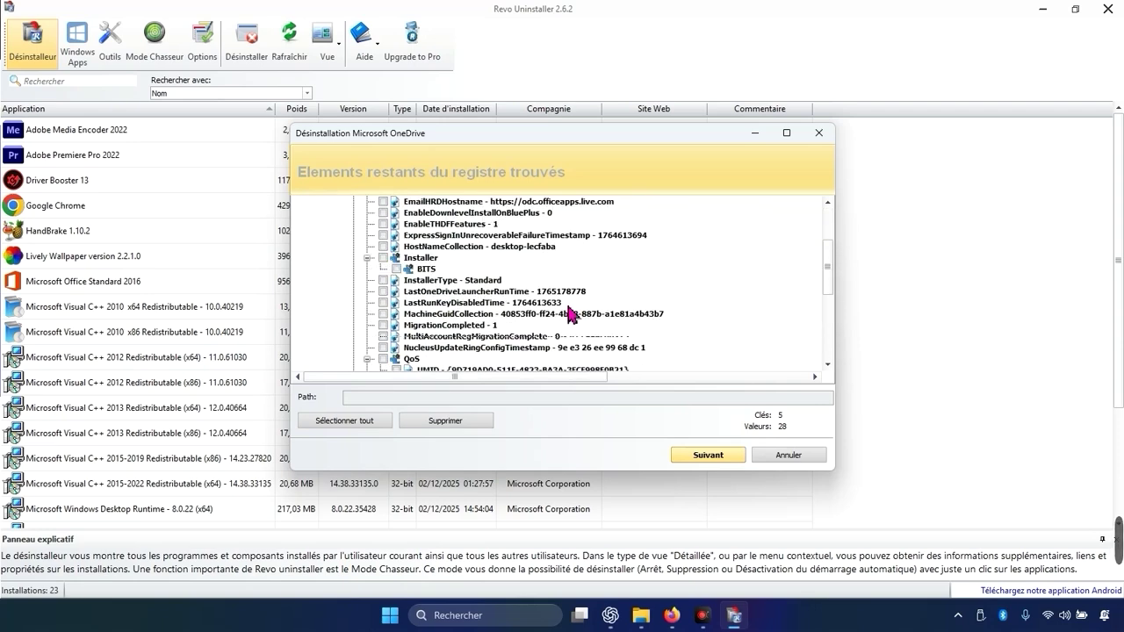
Select all leftover Microsoft OneDrive registry items and delete them, confirming the deletion.
left_click(344, 421)
left_click(422, 420)
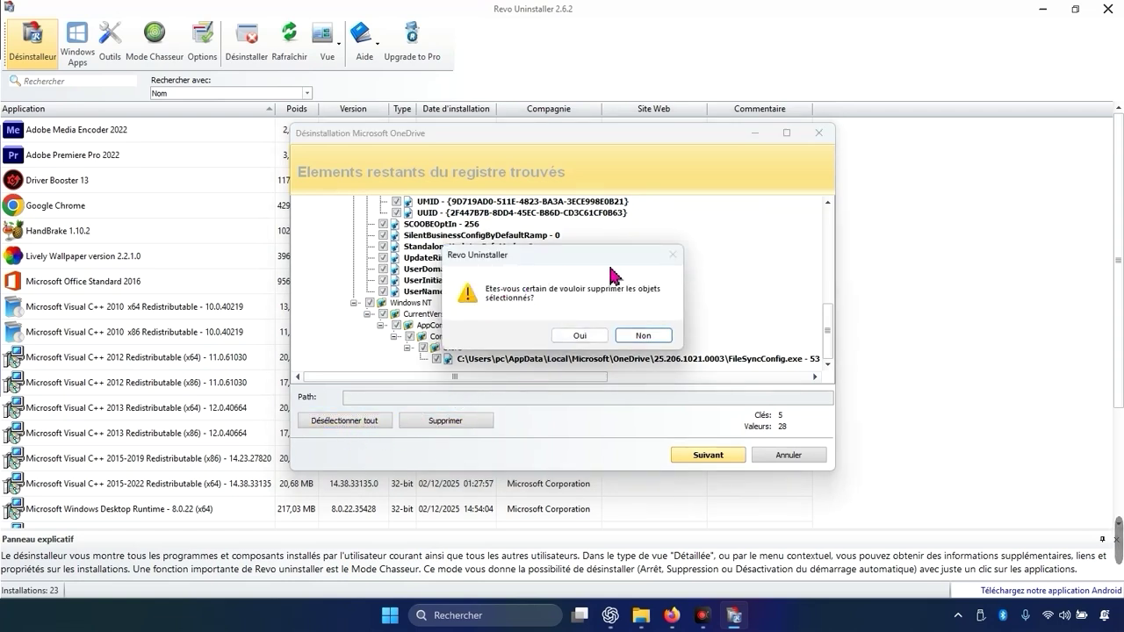
left_click(576, 335)
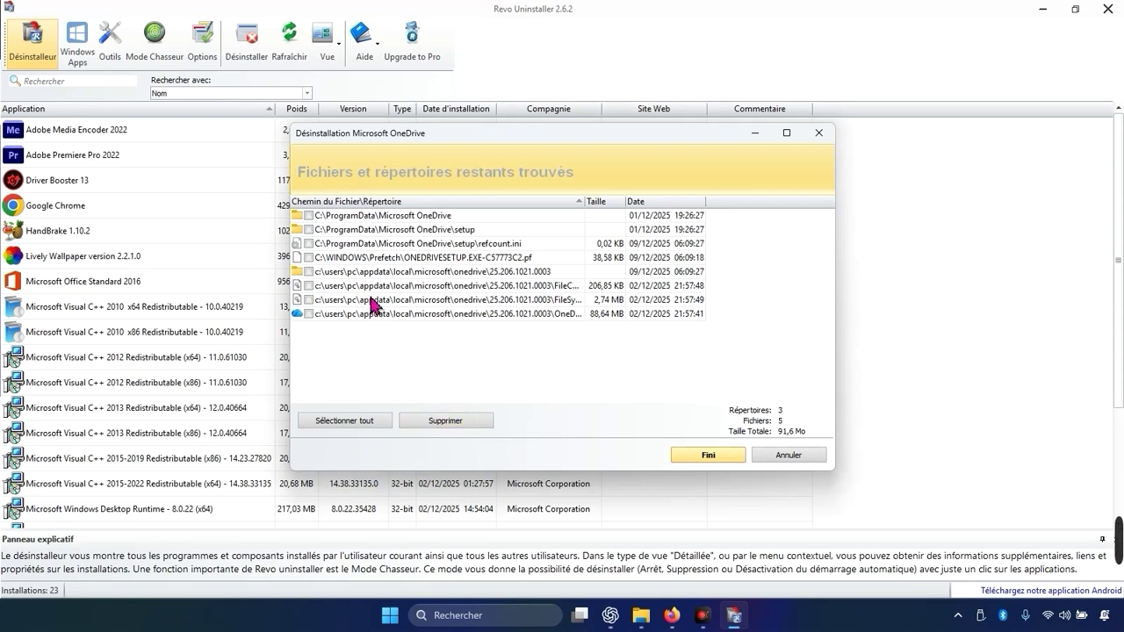
Delete all leftover Microsoft OneDrive files and folders, acknowledge the notice, and finish the uninstallation.
left_click(367, 421)
left_click(464, 427)
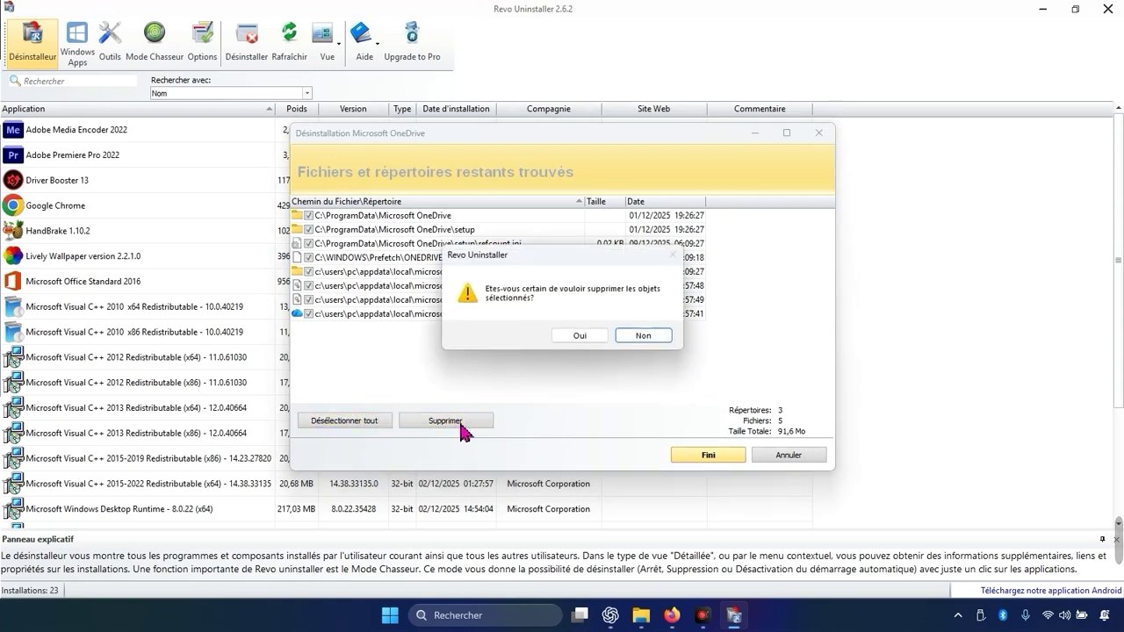
left_click(579, 335)
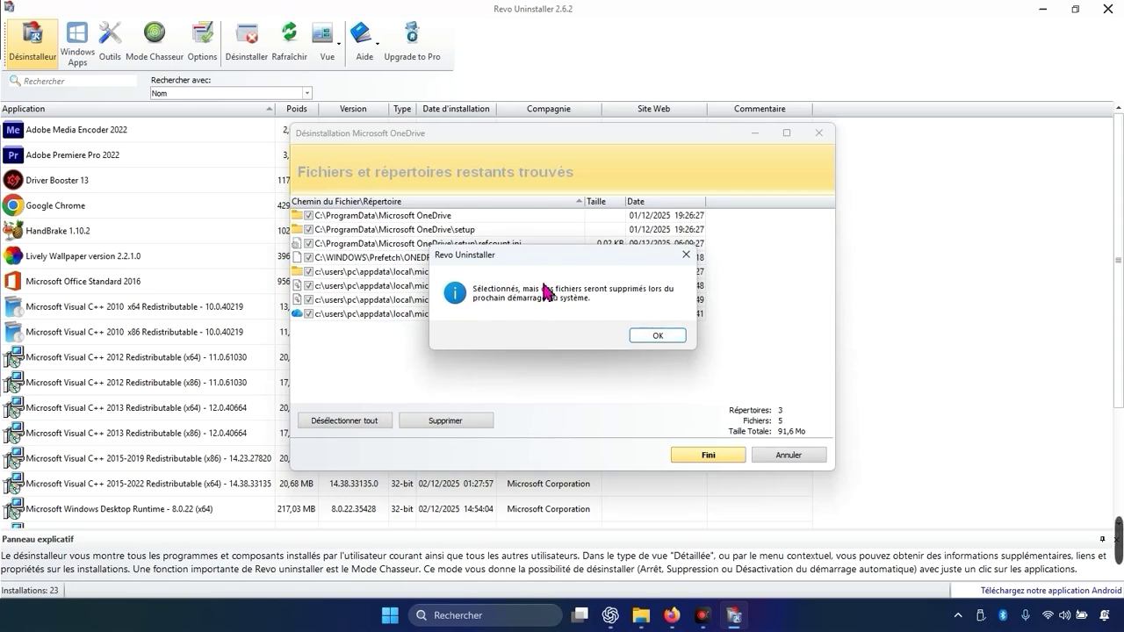
left_click(660, 336)
left_click(708, 456)
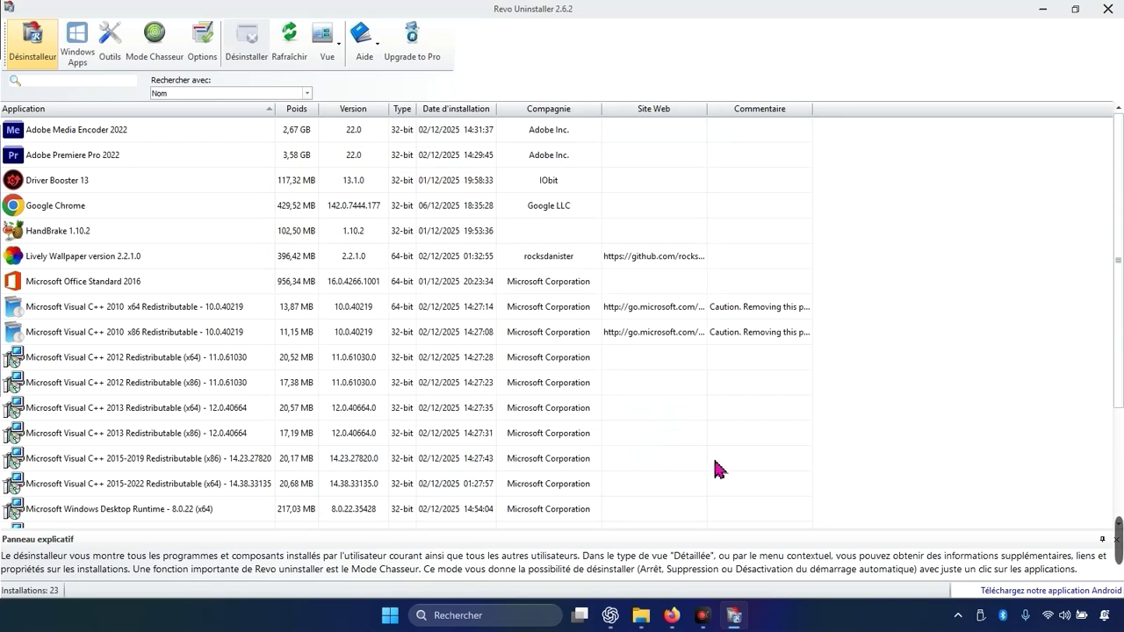